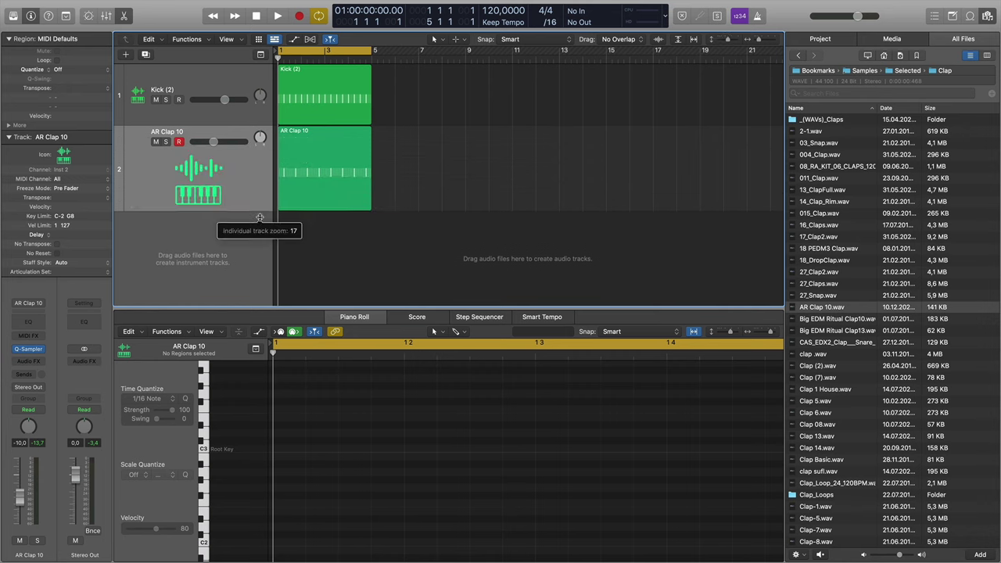
Play the four-bar kick and clap pattern with the arrangement zoomed in, and return the playhead to bar 1.
{"action": "scroll", "coordinate": [458, 227], "scroll_direction": "up", "scroll_amount": 5}
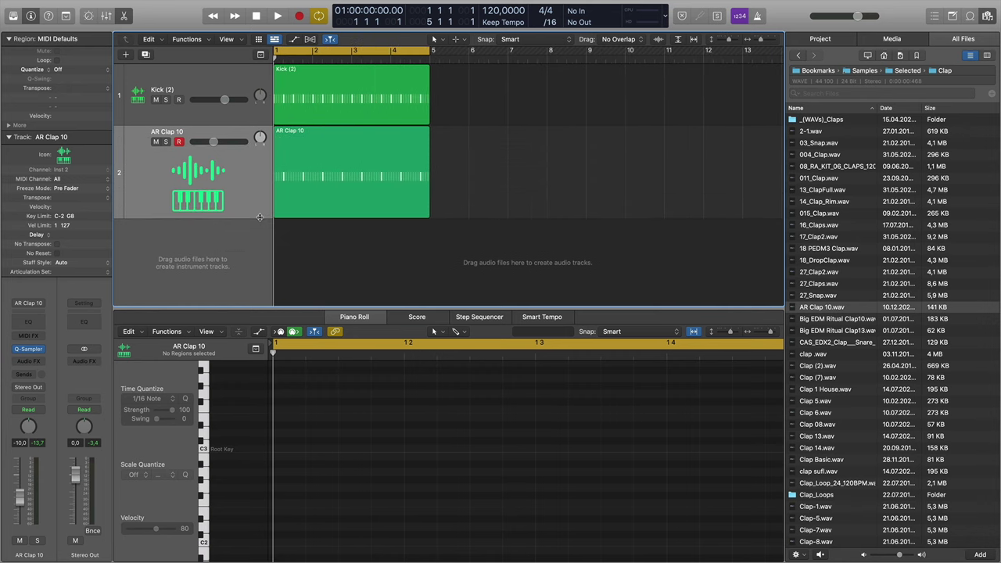
{"action": "scroll", "coordinate": [457, 228], "scroll_direction": "right", "scroll_amount": 1}
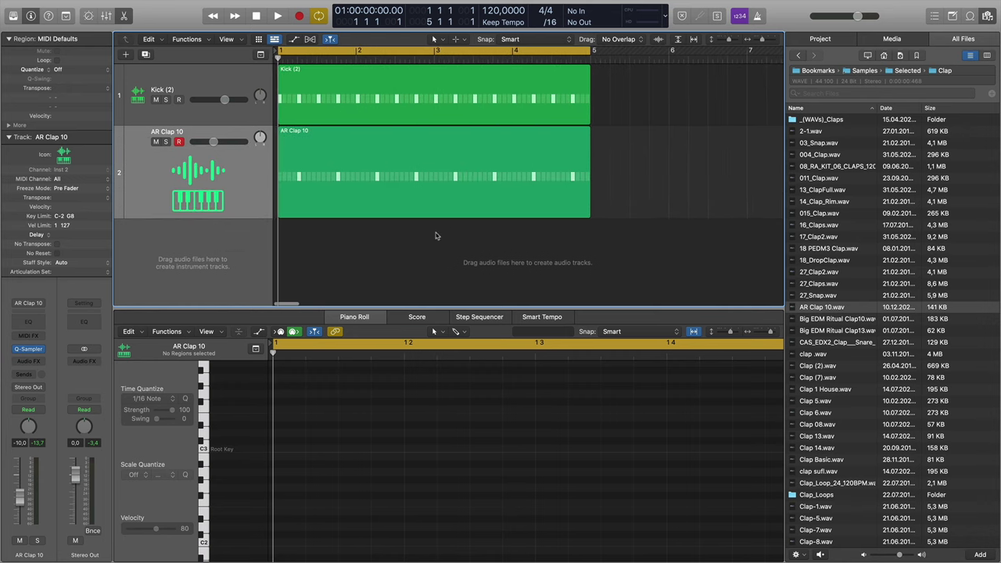
{"action": "scroll", "coordinate": [227, 88], "scroll_direction": "down", "scroll_amount": 1}
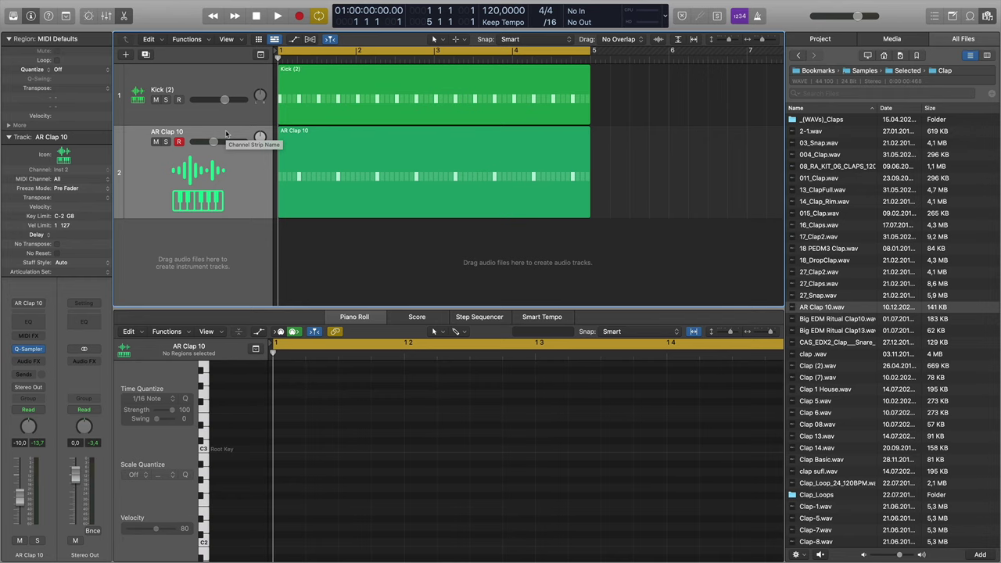
{"action": "key", "text": "f"}
{"action": "key", "text": "space"}
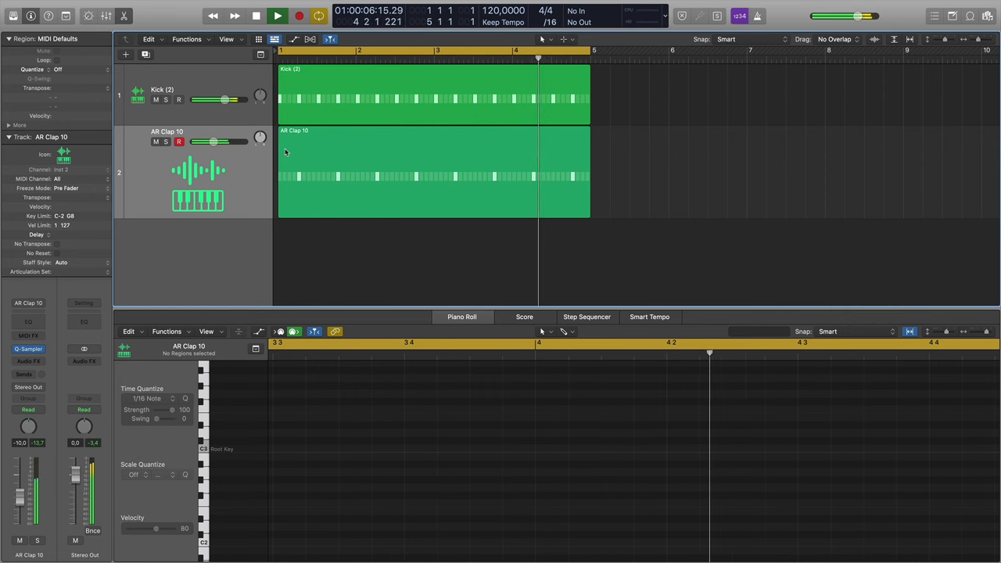
{"action": "key", "text": "space"}
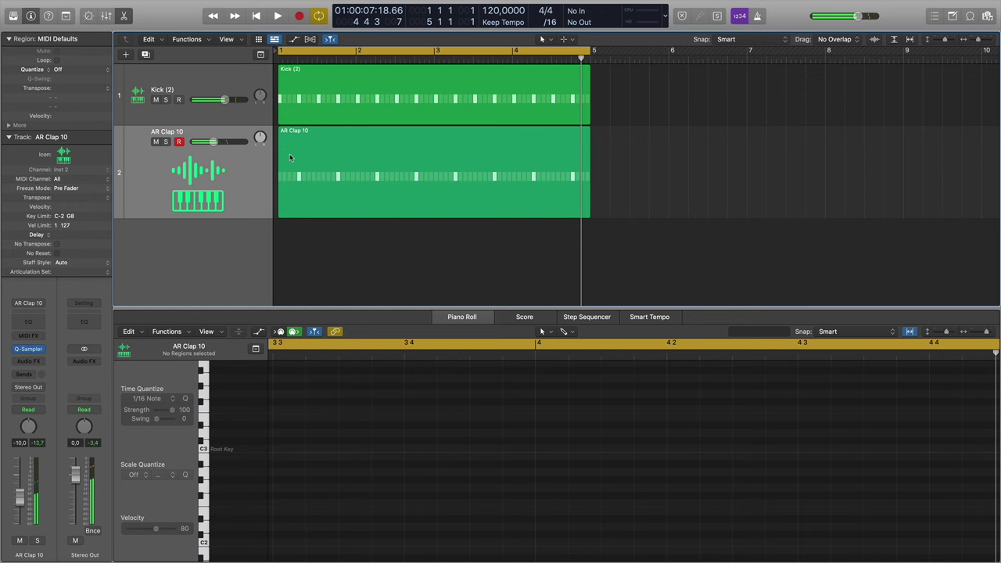
{"action": "left_click", "coordinate": [277, 56]}
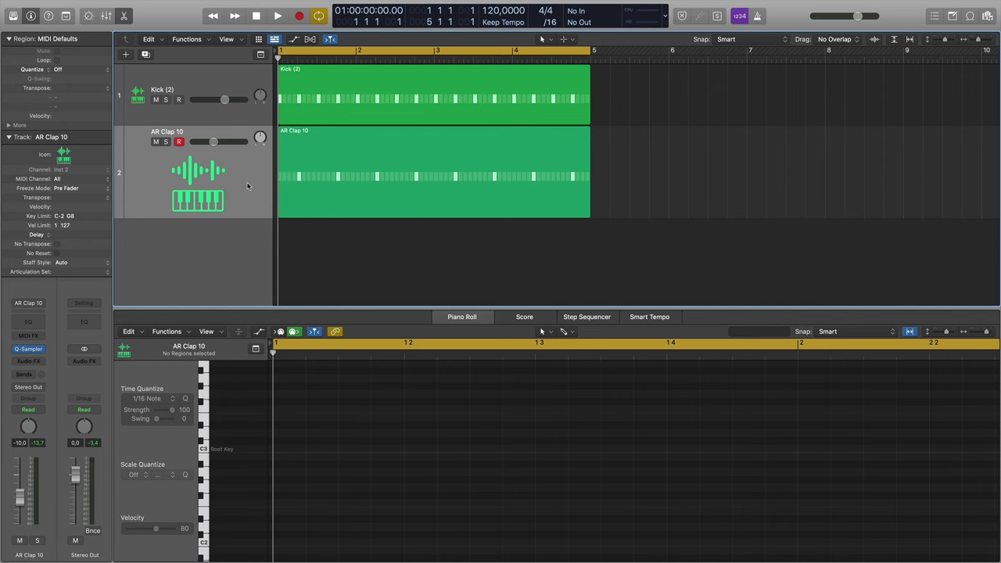
Examine the AR Clap 10 waveform in its Quick Sampler instrument and close the instrument.
{"action": "left_click", "coordinate": [33, 349]}
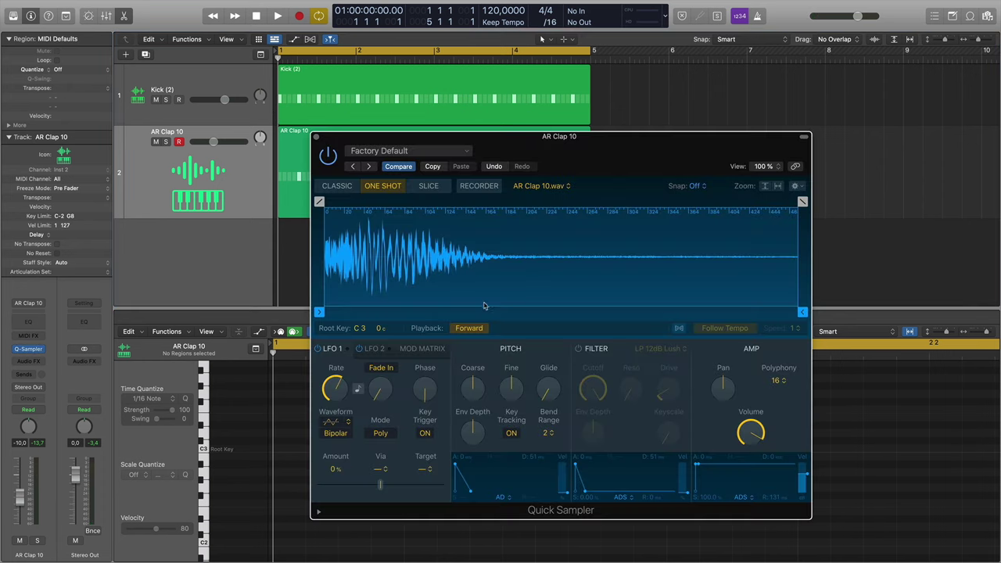
{"action": "left_click_drag", "start_coordinate": [436, 142], "coordinate": [549, 145]}
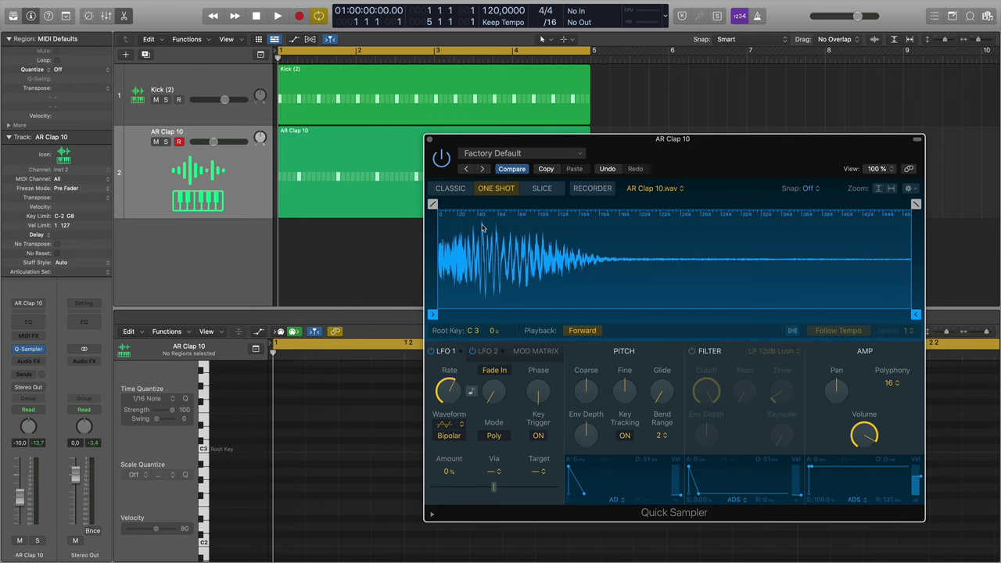
{"action": "left_click", "coordinate": [429, 141]}
Audition Clap 14.wav and Clap Basic.wav, and load Clap Basic.wav onto a new Quick Sampler track below AR Clap 10.
{"action": "key", "text": "f"}
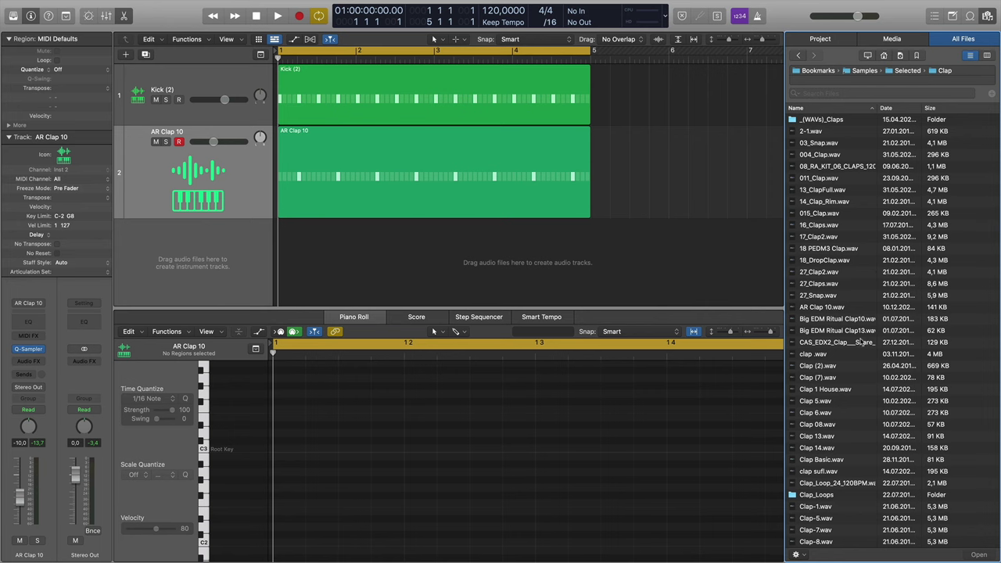
{"action": "left_click", "coordinate": [825, 447]}
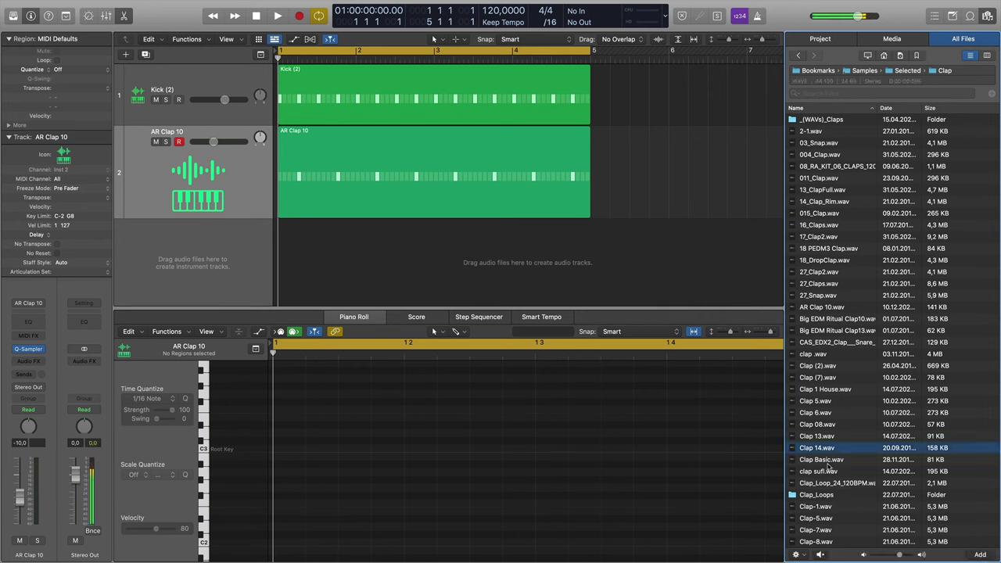
{"action": "left_click", "coordinate": [827, 461]}
{"action": "left_click_drag", "start_coordinate": [827, 463], "coordinate": [222, 244]}
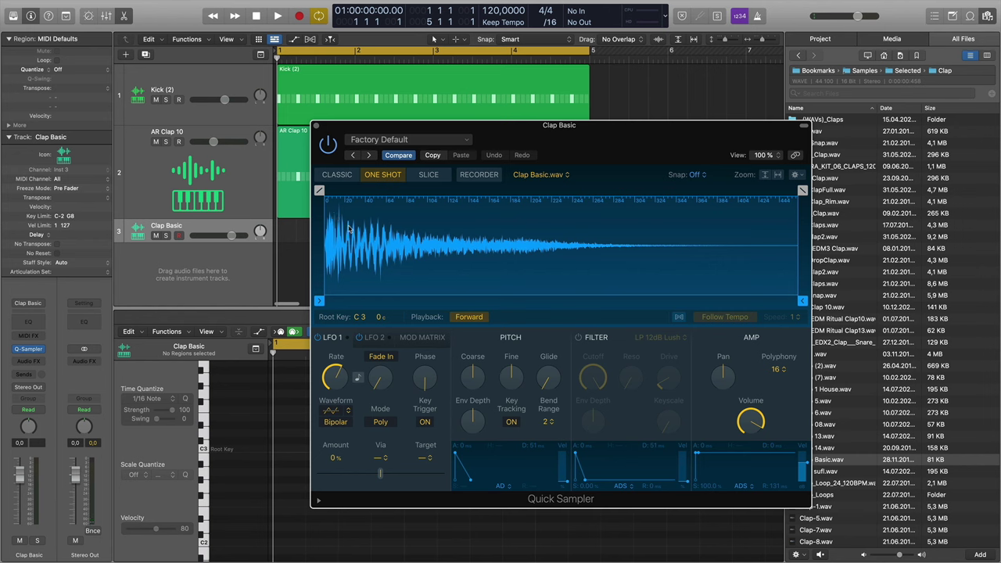
Copy the AR Clap 10 pattern region to the Clap Basic track and set that track's volume to -7.8 dB.
{"action": "left_click", "coordinate": [287, 180]}
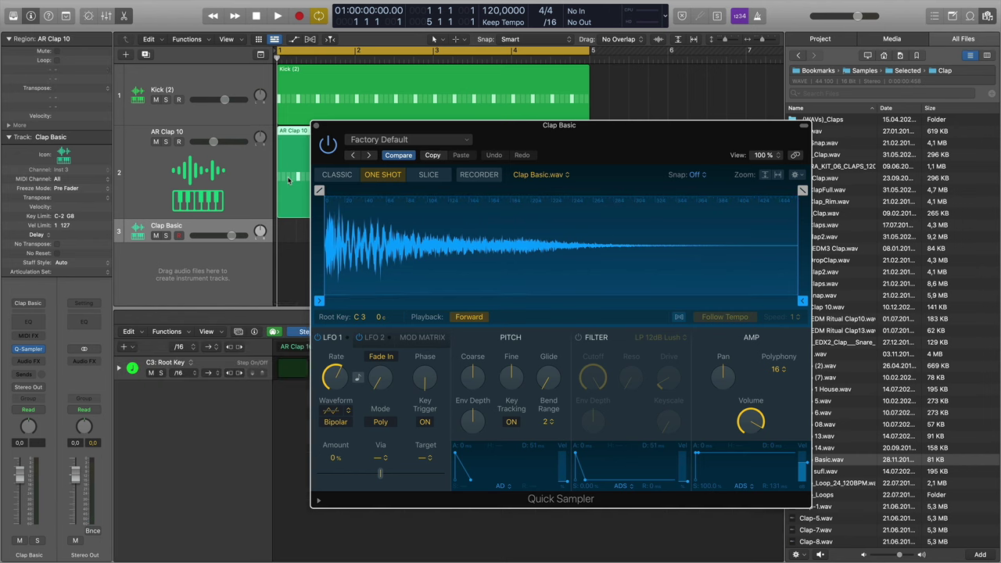
{"action": "left_click", "coordinate": [172, 233]}
{"action": "left_click_drag", "start_coordinate": [231, 236], "coordinate": [216, 235]}
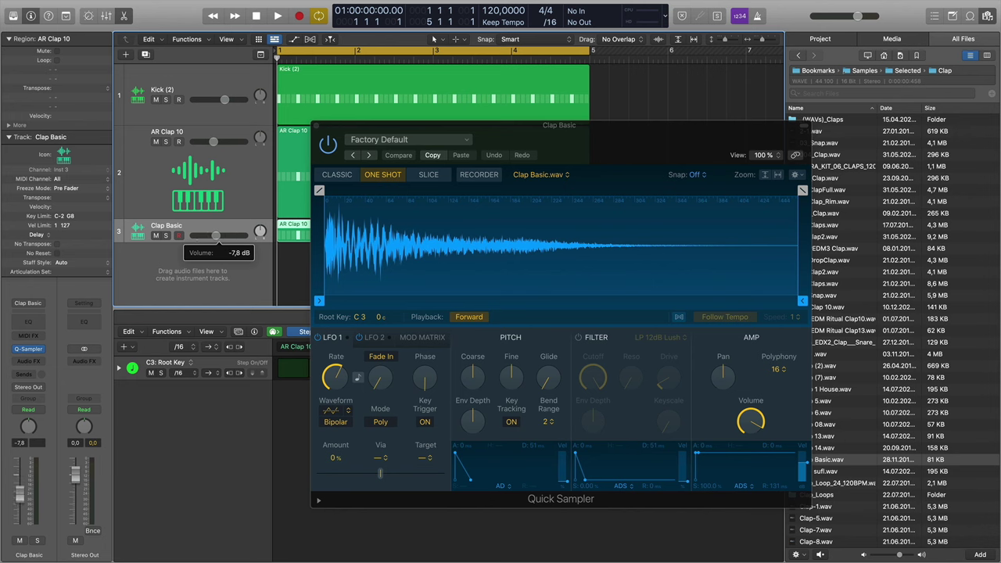
Mute the AR Clap 10 track and play the pattern with Clap Basic and the kick.
{"action": "left_click", "coordinate": [156, 141]}
{"action": "left_click", "coordinate": [315, 127]}
{"action": "key", "text": "space"}
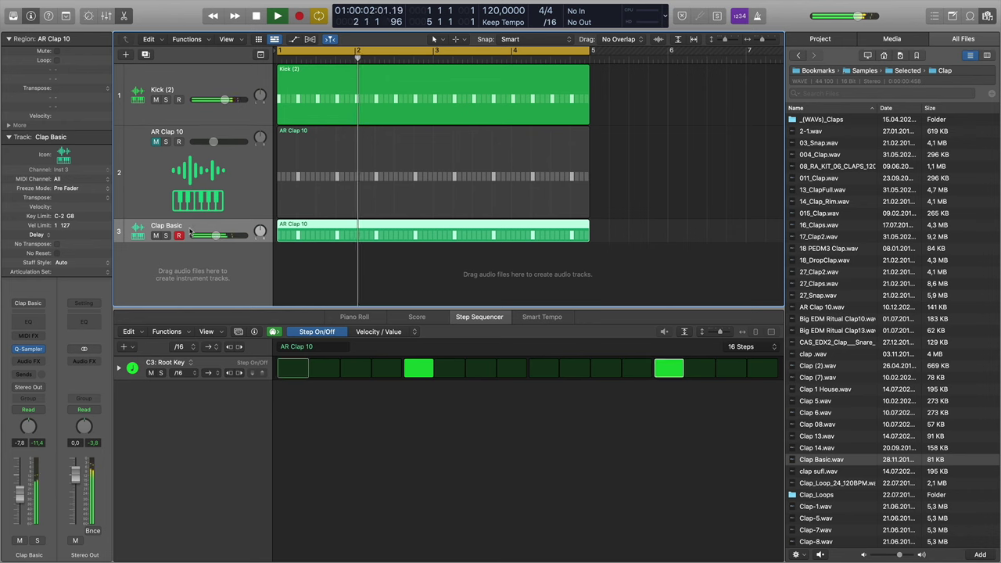
{"action": "key", "text": "space"}
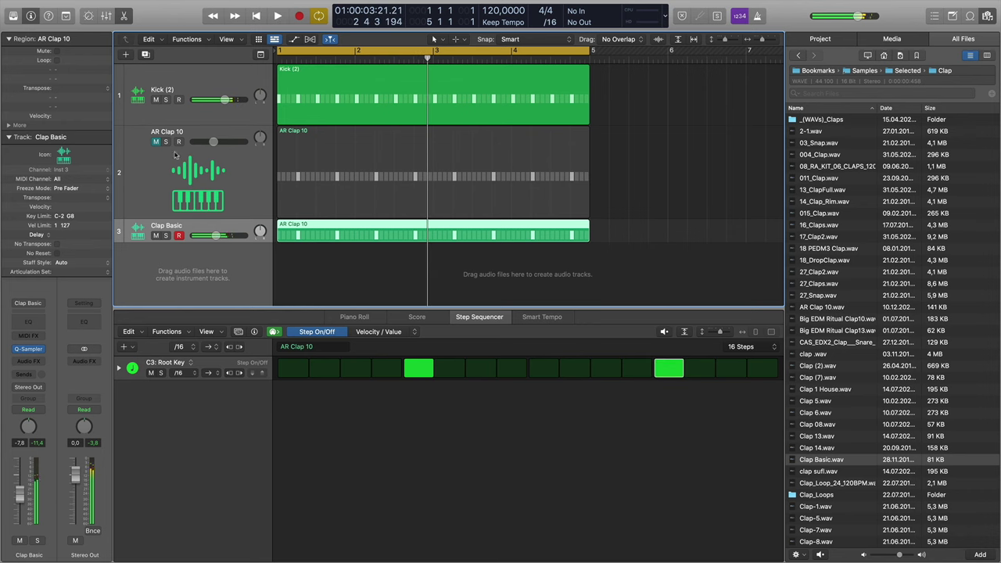
Unmute AR Clap 10, mute Clap Basic, and play the pattern for comparison.
{"action": "left_click", "coordinate": [155, 141]}
{"action": "left_click", "coordinate": [156, 235]}
{"action": "key", "text": "space"}
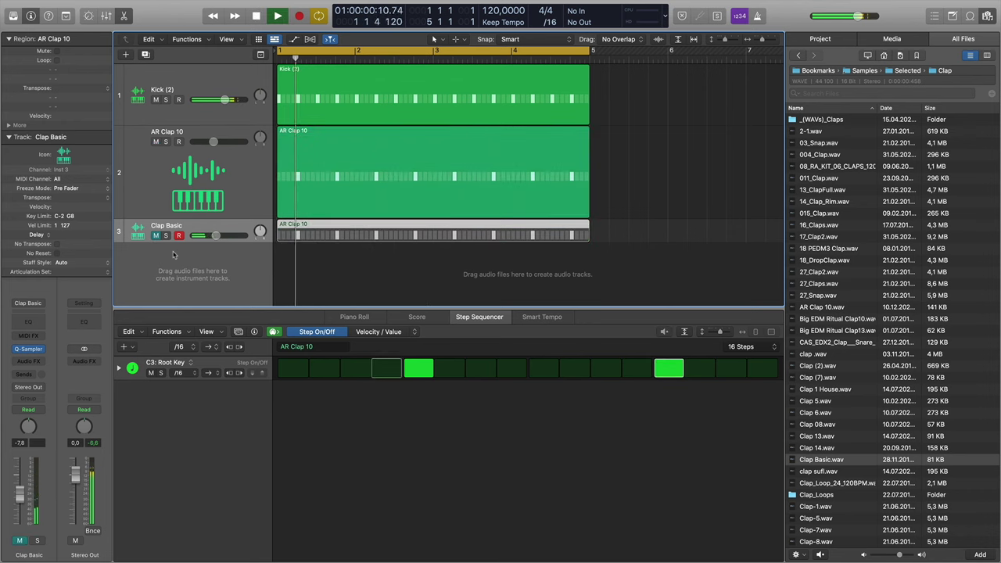
{"action": "key", "text": "space"}
{"action": "left_click", "coordinate": [156, 236]}
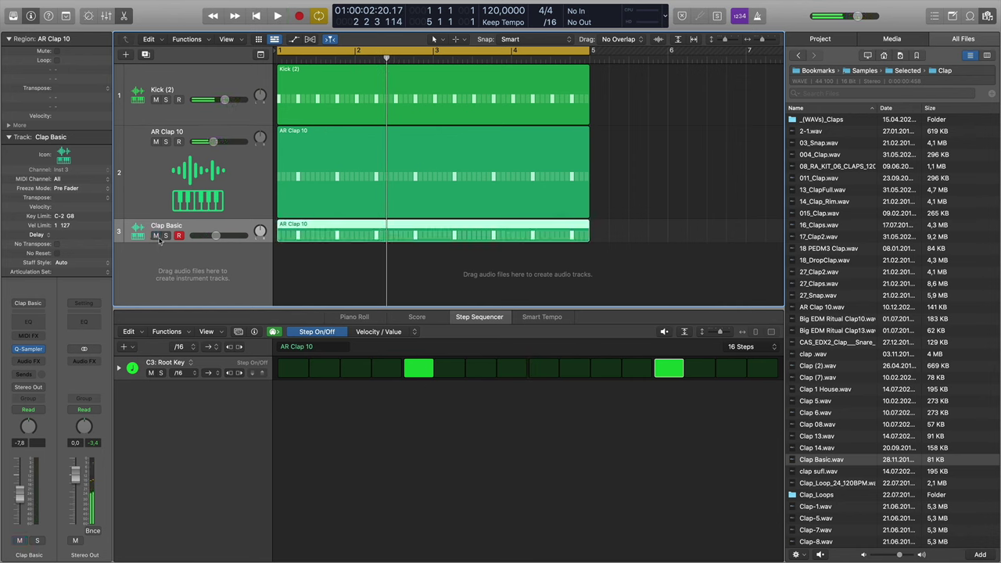
{"action": "left_click", "coordinate": [157, 236]}
Set the sample start of AR Clap 10 to about 0.015 s in Quick Sampler.
{"action": "left_click", "coordinate": [206, 134]}
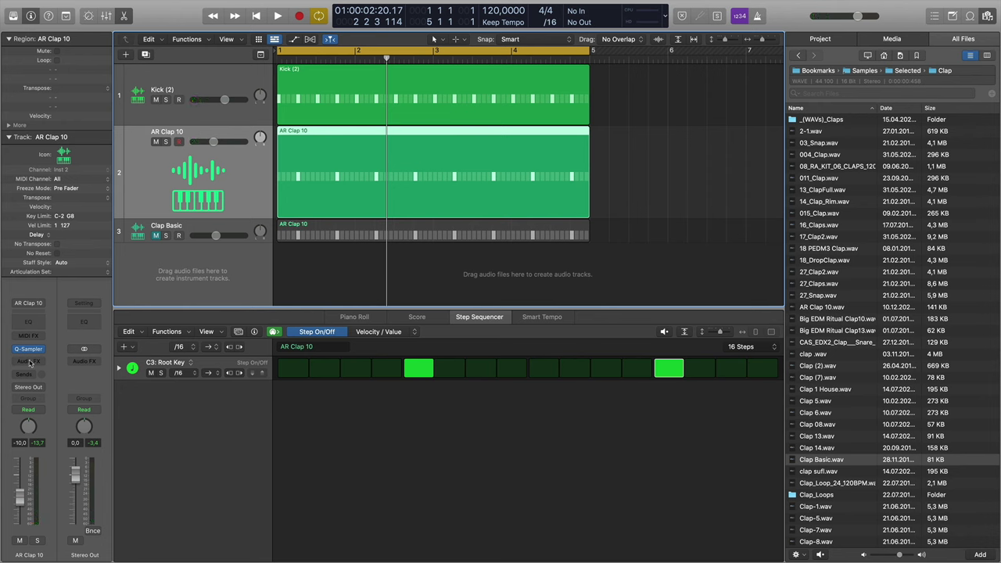
{"action": "left_click", "coordinate": [29, 350]}
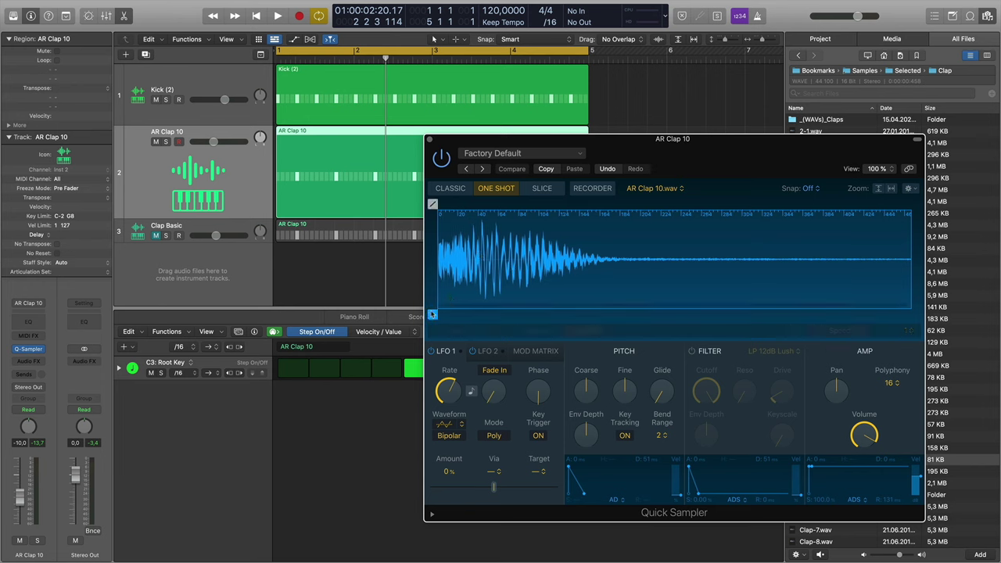
{"action": "left_click_drag", "start_coordinate": [438, 314], "coordinate": [459, 315]}
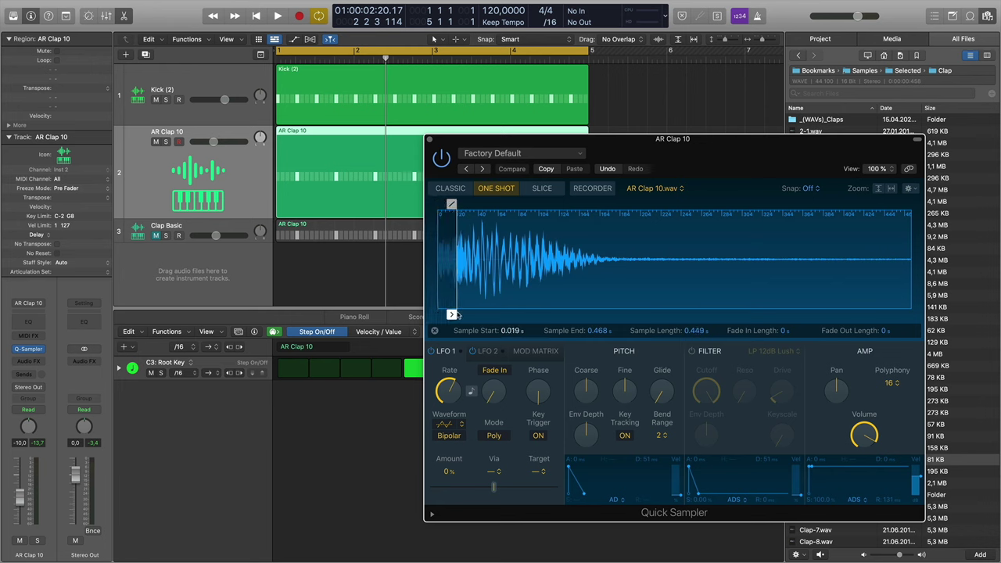
{"action": "left_click_drag", "start_coordinate": [457, 315], "coordinate": [455, 316]}
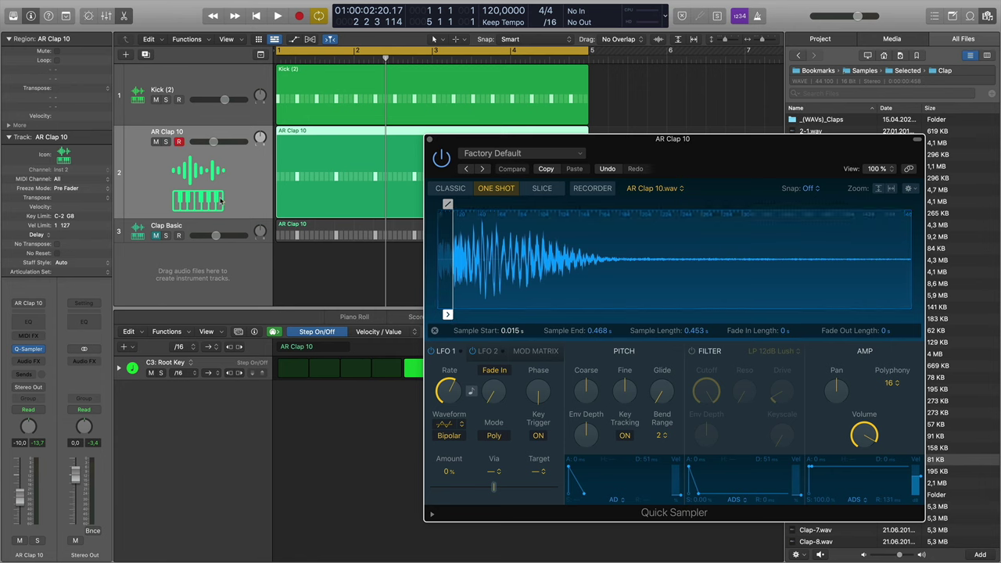
Try AR Clap 10 sample starts of 0.032, 0 and 0.03 s during playback, reset the start to 0 s and close Quick Sampler.
{"action": "key", "text": "space"}
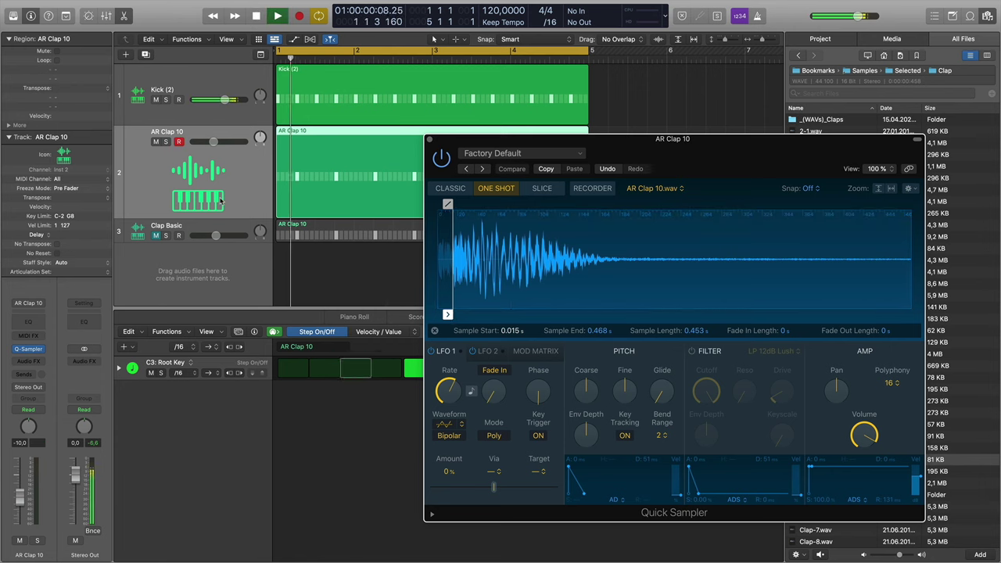
{"action": "left_click_drag", "start_coordinate": [447, 315], "coordinate": [465, 315]}
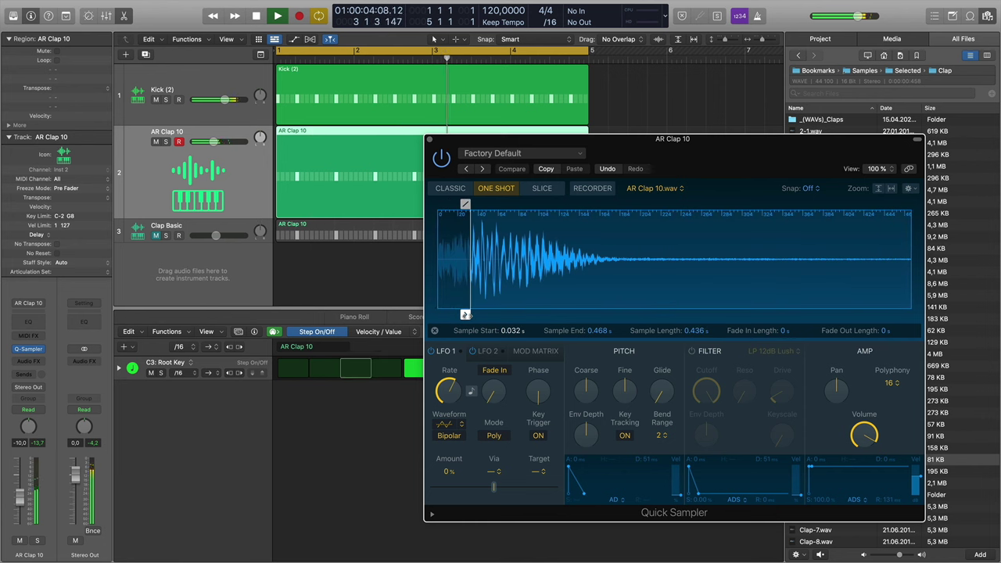
{"action": "left_click_drag", "start_coordinate": [466, 315], "coordinate": [341, 317]}
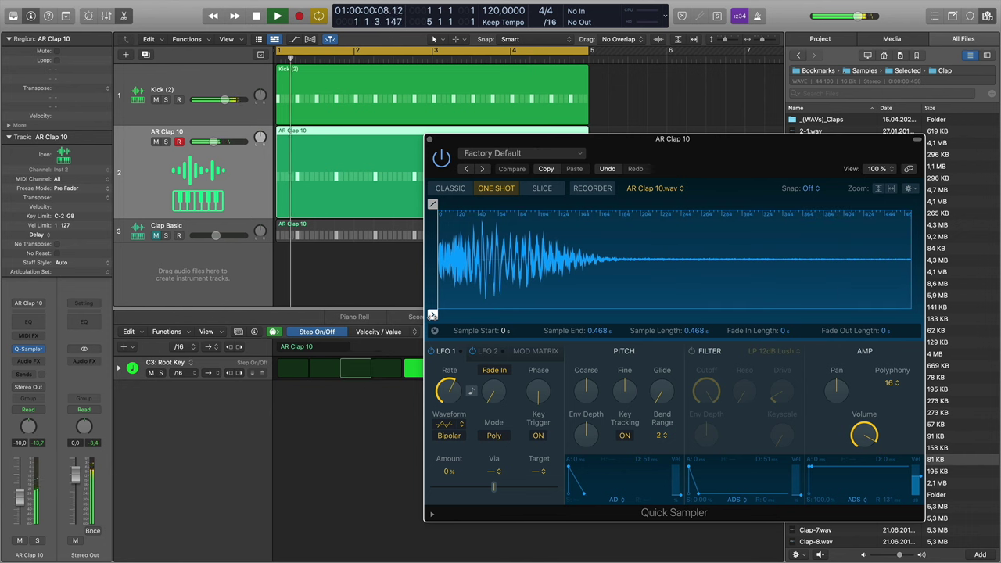
{"action": "left_click_drag", "start_coordinate": [432, 315], "coordinate": [466, 316]}
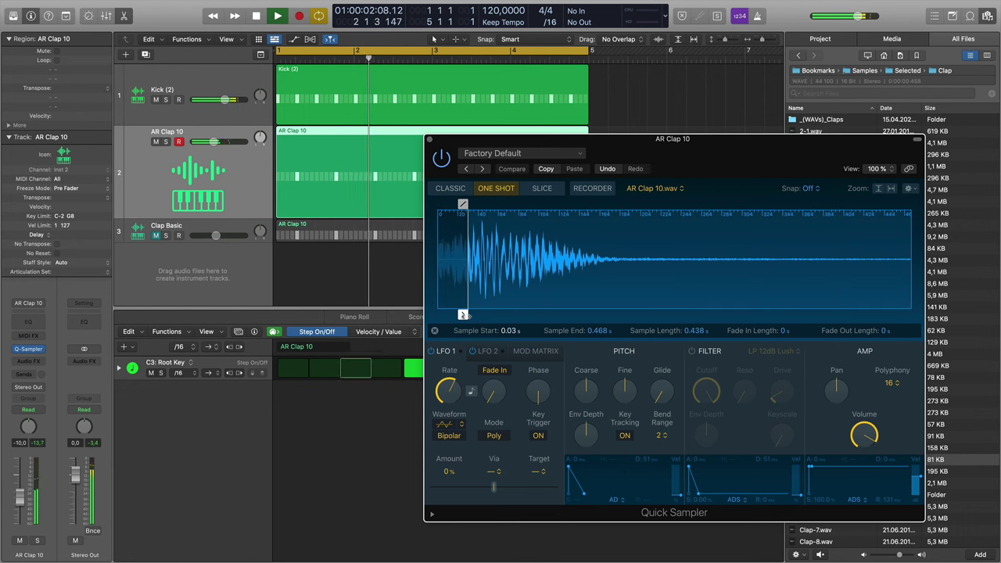
{"action": "key", "text": "space"}
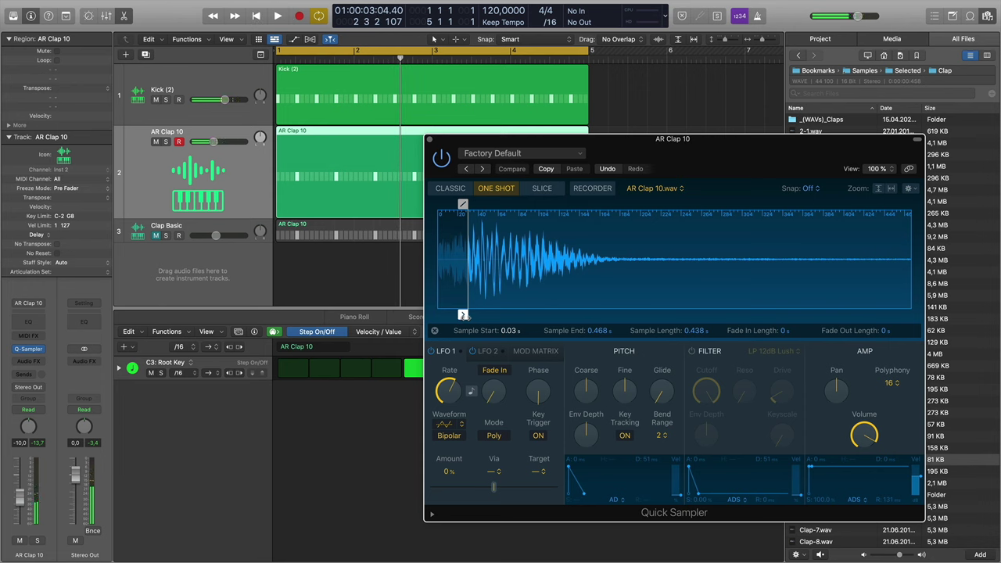
{"action": "left_click_drag", "start_coordinate": [462, 316], "coordinate": [407, 320]}
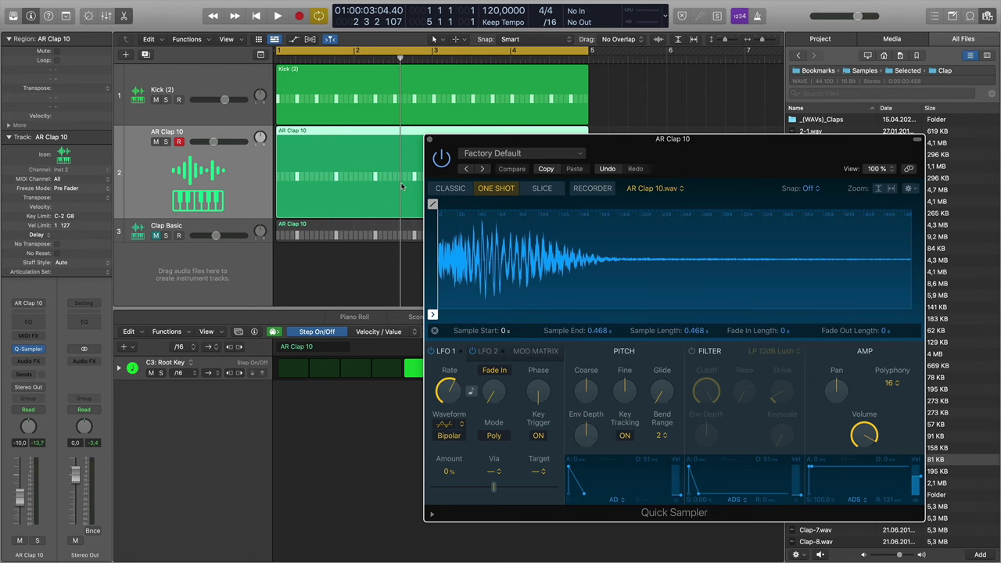
{"action": "left_click", "coordinate": [429, 139]}
Delete the pattern region from the AR Clap 10 track.
{"action": "right_click", "coordinate": [613, 156]}
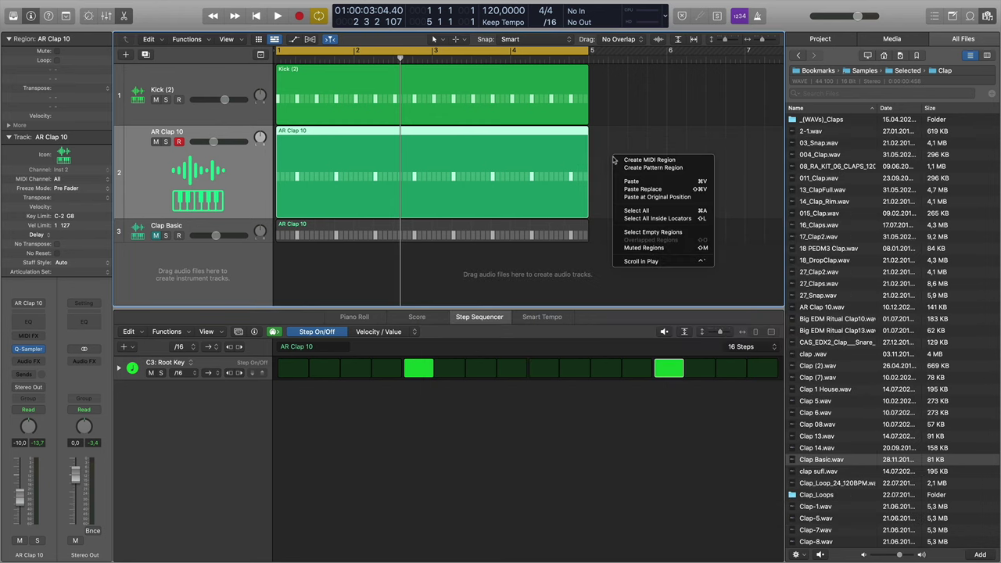
{"action": "left_click", "coordinate": [382, 468]}
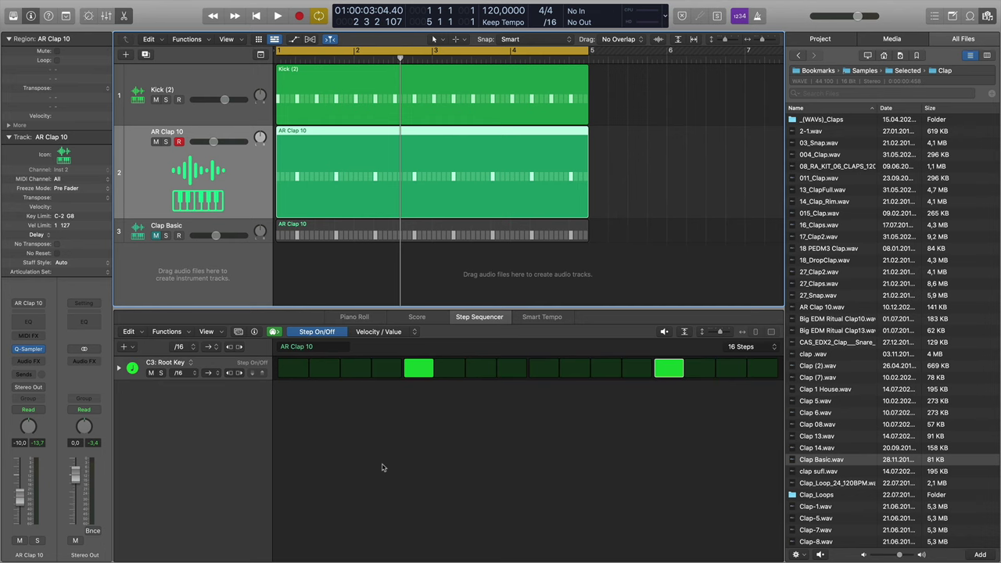
{"action": "key", "text": "BackSpace"}
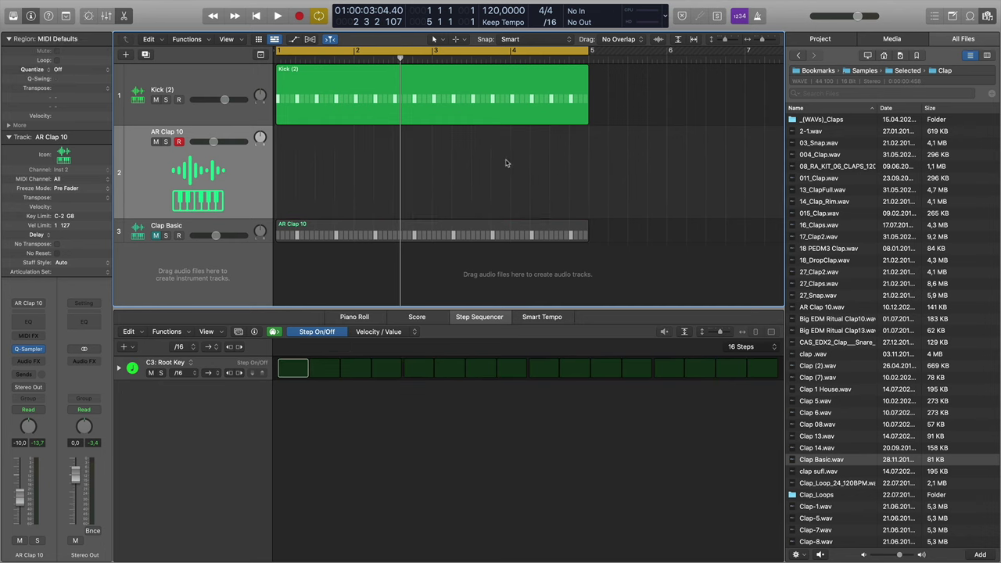
Create a MIDI region on the AR Clap 10 track, move it to bar 1 and extend it to four bars.
{"action": "right_click", "coordinate": [509, 161]}
{"action": "left_click", "coordinate": [512, 165]}
{"action": "left_click_drag", "start_coordinate": [470, 130], "coordinate": [314, 130]}
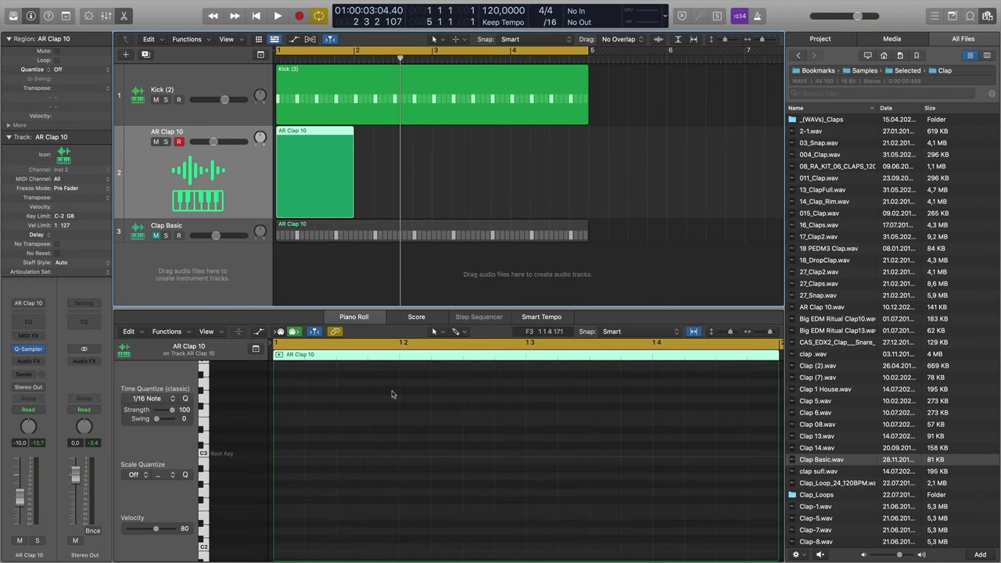
{"action": "left_click_drag", "start_coordinate": [353, 192], "coordinate": [588, 191]}
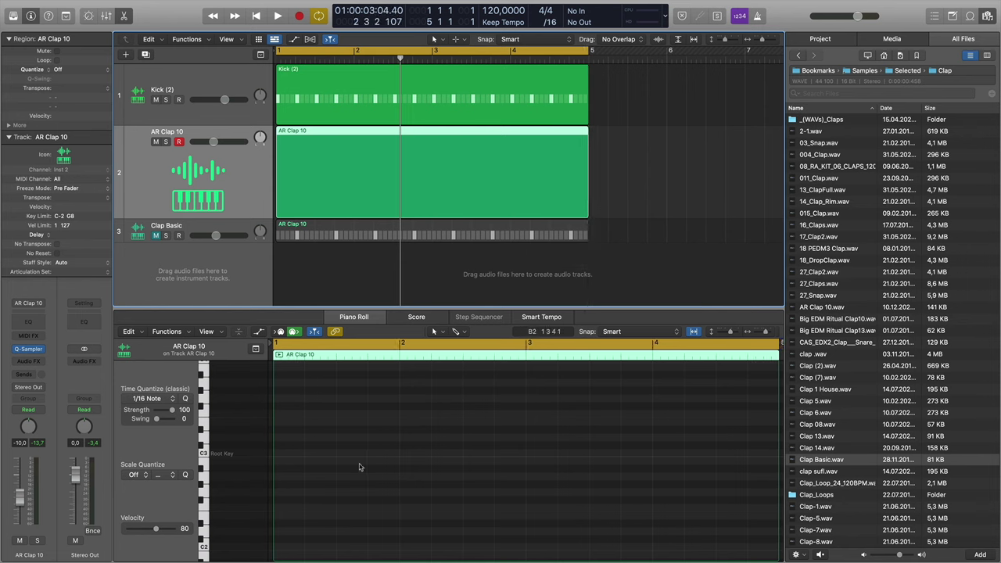
Add C3 notes on beats 2 and 4 of bar 1, and shorten the clap region and cycle range to one bar.
{"action": "left_click", "coordinate": [311, 452]}
{"action": "left_click", "coordinate": [373, 453]}
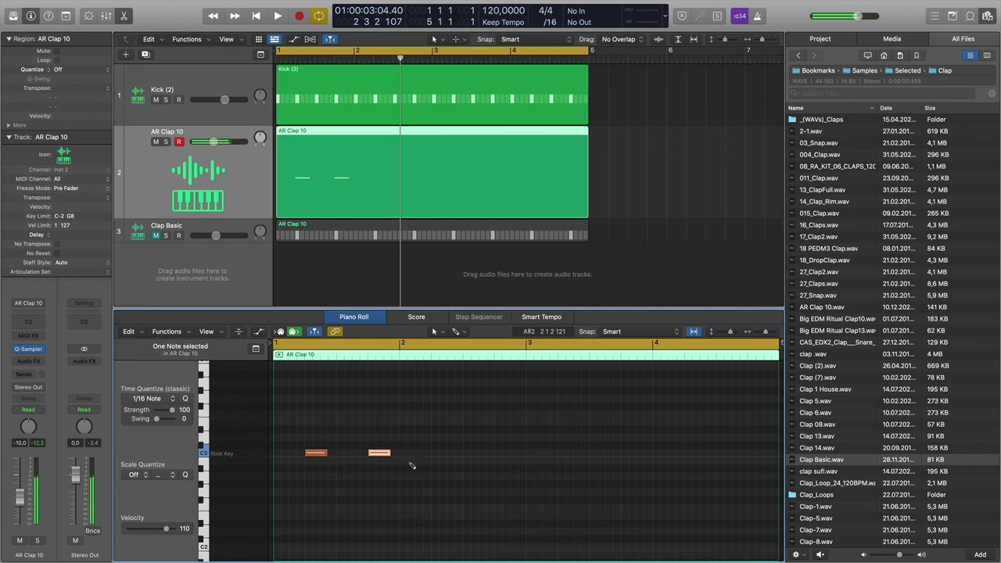
{"action": "left_click_drag", "start_coordinate": [585, 211], "coordinate": [345, 211]}
{"action": "left_click_drag", "start_coordinate": [587, 51], "coordinate": [357, 51]}
Switch to the browser and look through the Logic Pro course subscription page on musichelp.ru.
{"action": "key", "text": "super+Right"}
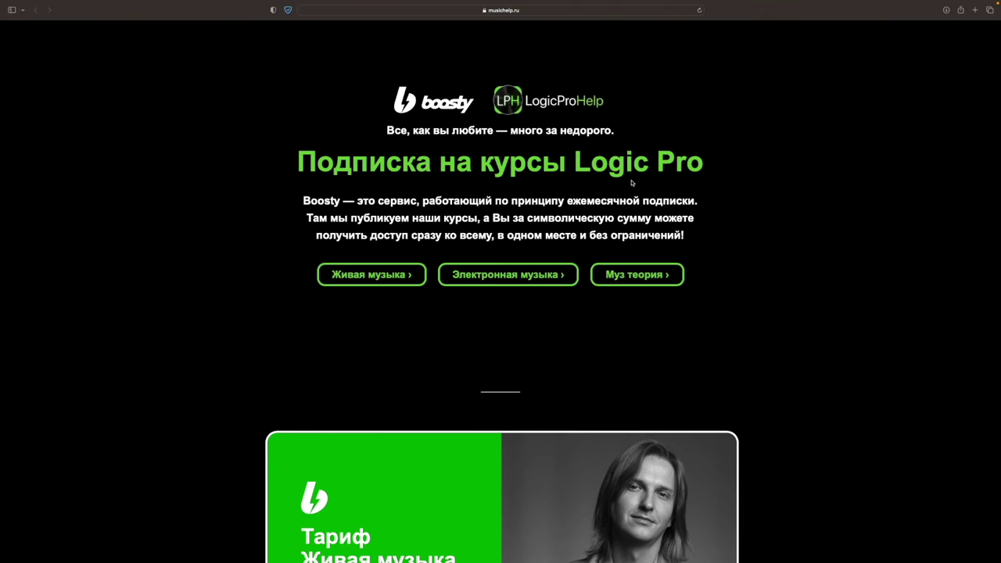
{"action": "scroll", "coordinate": [625, 188], "scroll_direction": "down", "scroll_amount": 1}
{"action": "scroll", "coordinate": [833, 203], "scroll_direction": "down", "scroll_amount": 5}
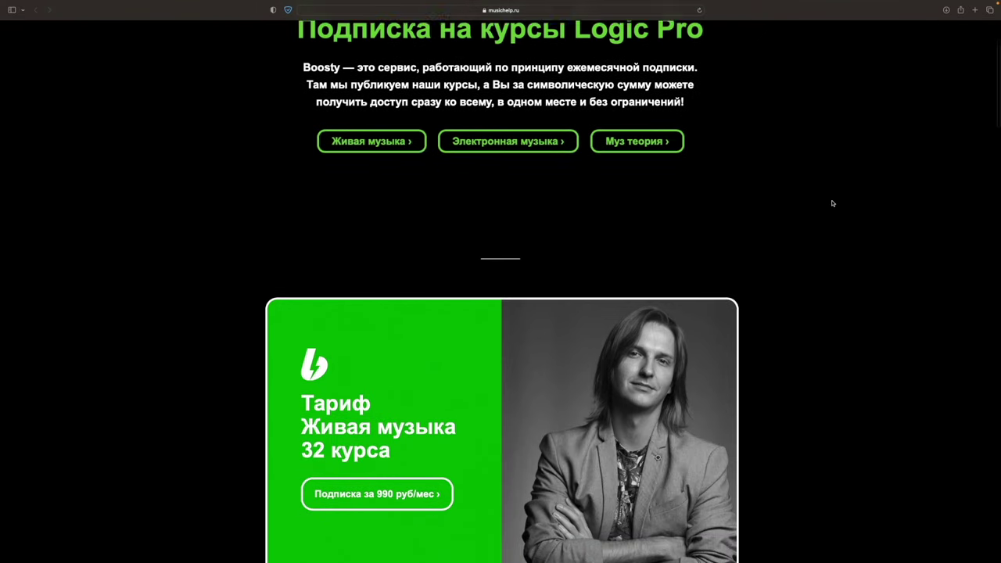
Read through the Живая музыка, Электро музыка and Муз теория plans on the musichelp.ru subscription page, and return to its beginning.
{"action": "scroll", "coordinate": [832, 203], "scroll_direction": "down", "scroll_amount": 4}
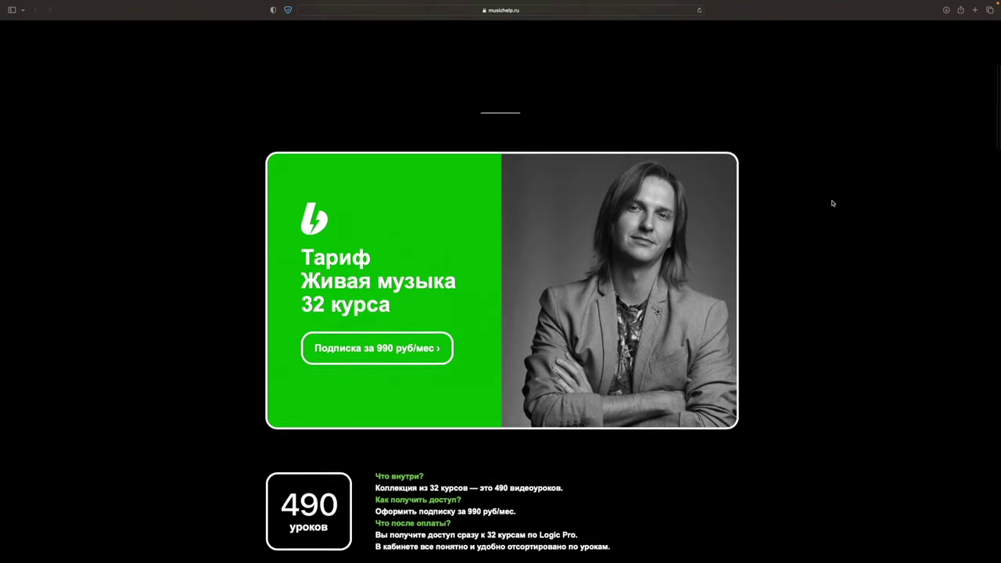
{"action": "scroll", "coordinate": [832, 203], "scroll_direction": "down", "scroll_amount": 5}
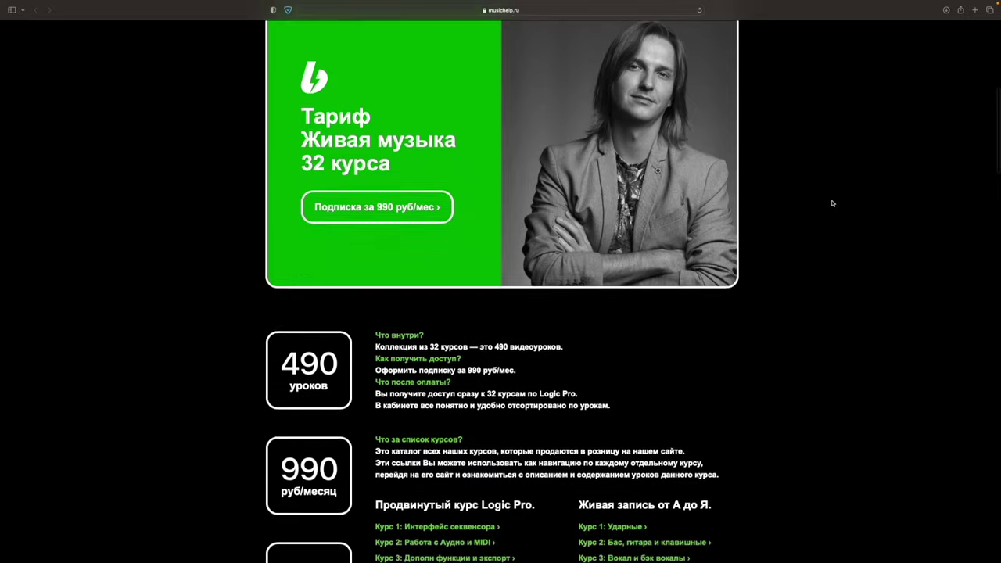
{"action": "scroll", "coordinate": [832, 203], "scroll_direction": "down", "scroll_amount": 5}
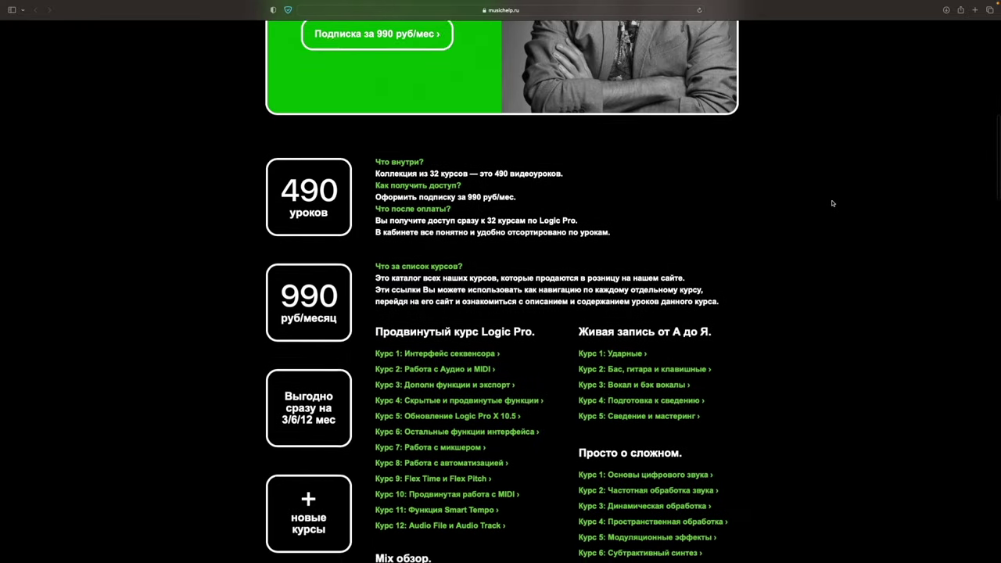
{"action": "scroll", "coordinate": [833, 203], "scroll_direction": "down", "scroll_amount": 3}
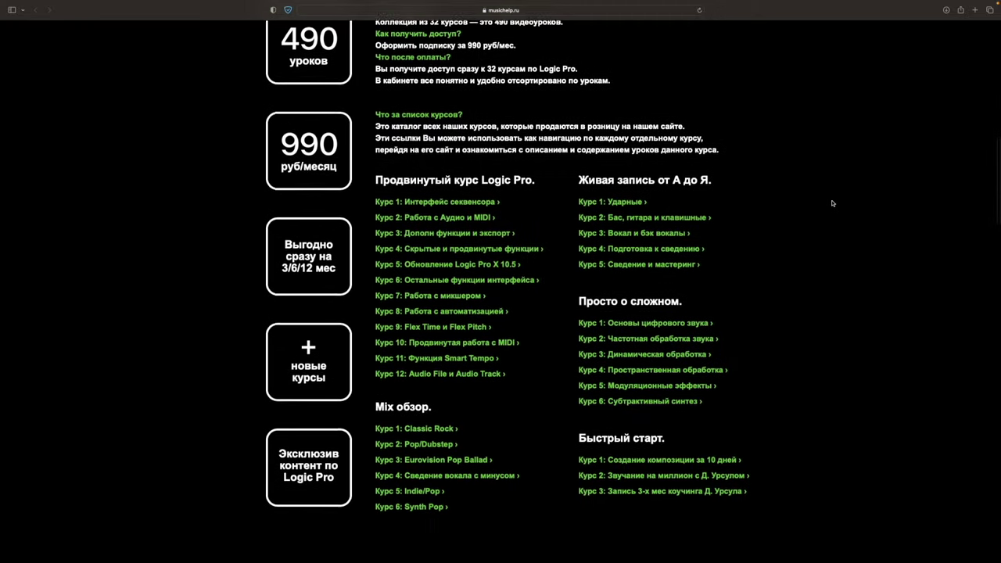
{"action": "scroll", "coordinate": [832, 203], "scroll_direction": "down", "scroll_amount": 2}
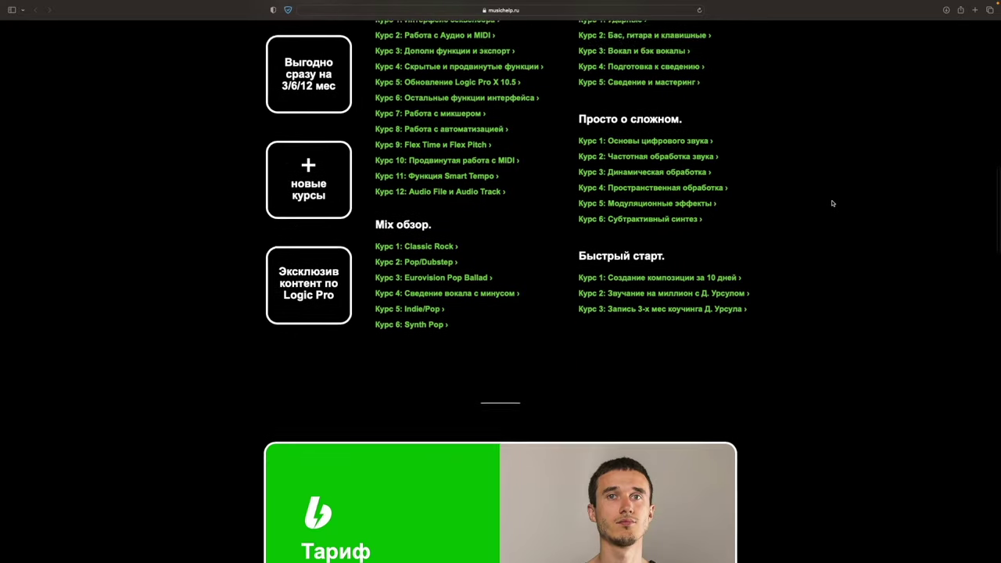
{"action": "scroll", "coordinate": [832, 204], "scroll_direction": "down", "scroll_amount": 8}
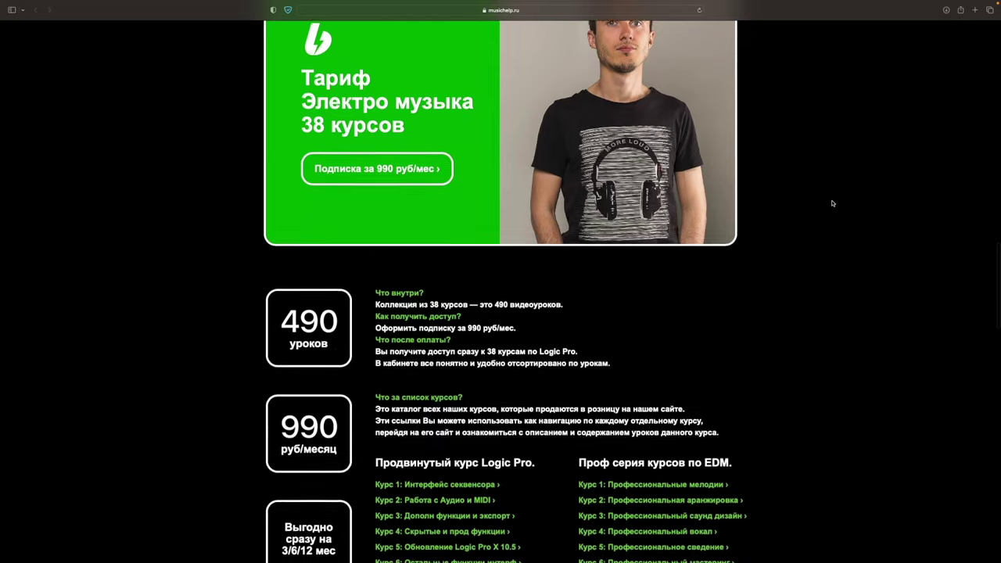
{"action": "scroll", "coordinate": [833, 203], "scroll_direction": "down", "scroll_amount": 5}
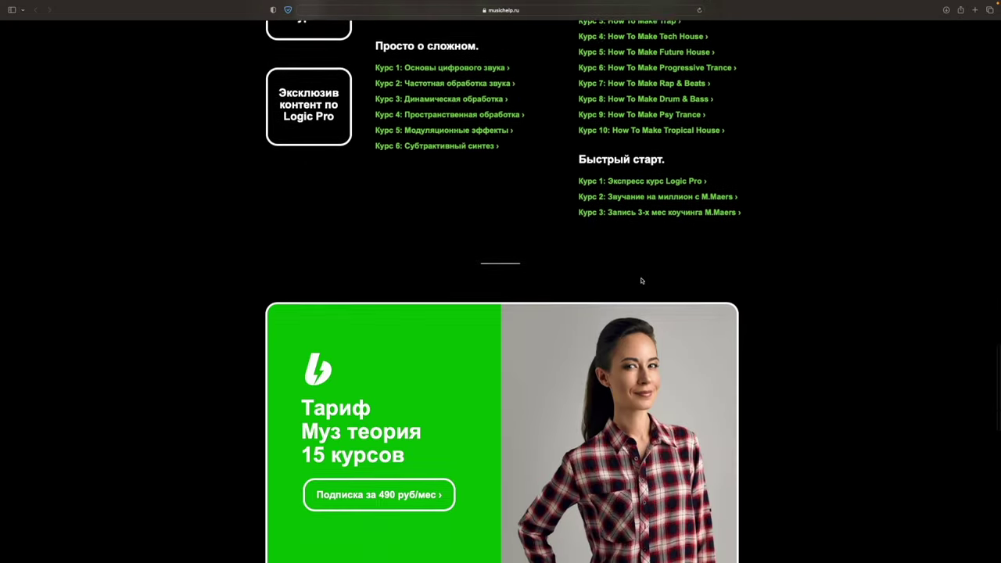
{"action": "scroll", "coordinate": [655, 287], "scroll_direction": "down", "scroll_amount": 3}
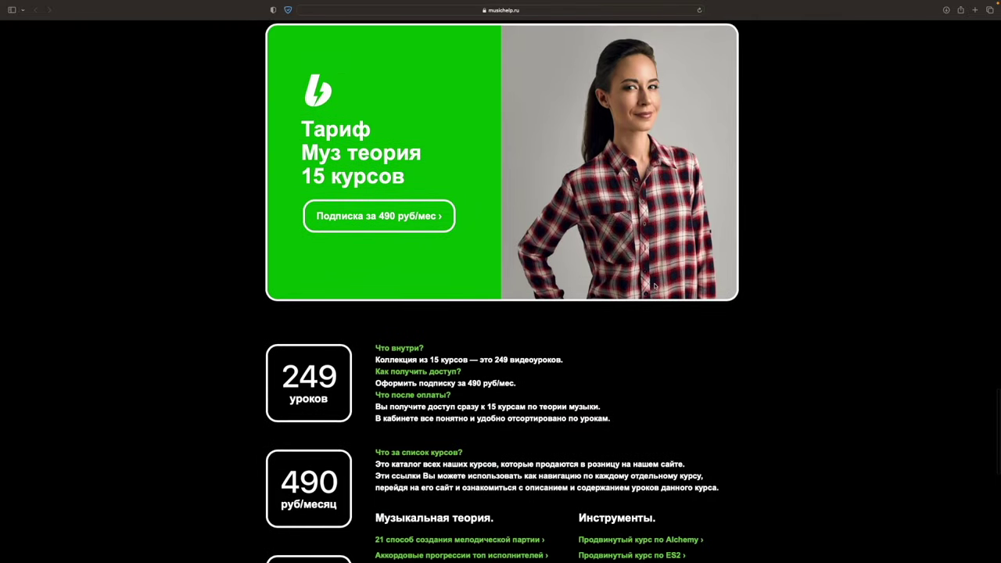
{"action": "scroll", "coordinate": [655, 284], "scroll_direction": "down", "scroll_amount": 6}
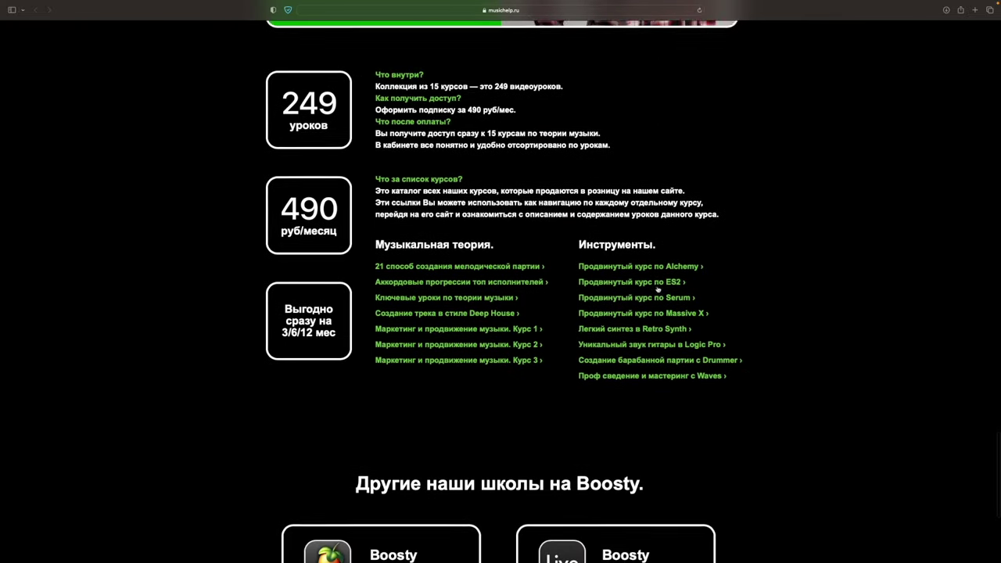
{"action": "scroll", "coordinate": [658, 290], "scroll_direction": "up", "scroll_amount": 20}
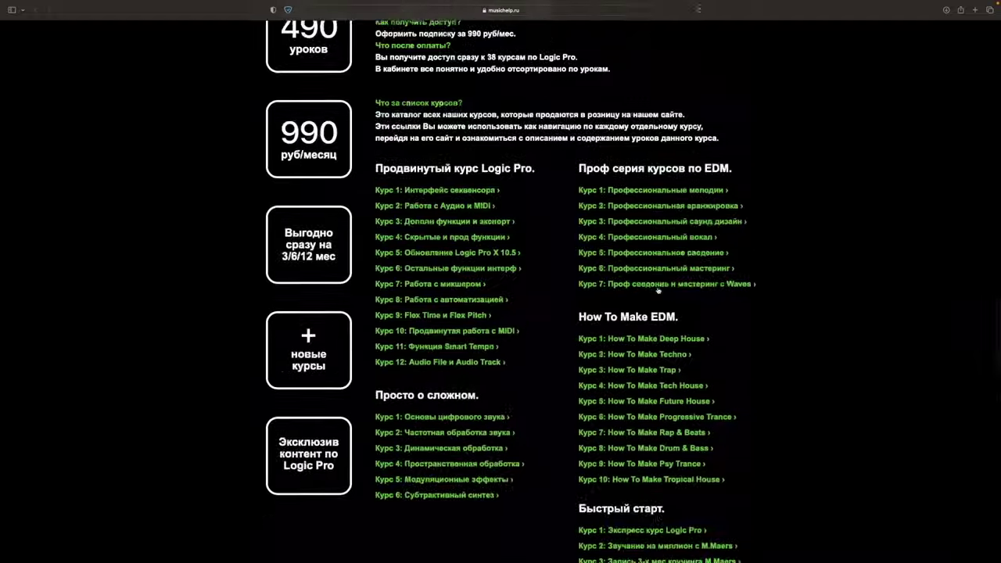
{"action": "scroll", "coordinate": [657, 290], "scroll_direction": "down", "scroll_amount": 8}
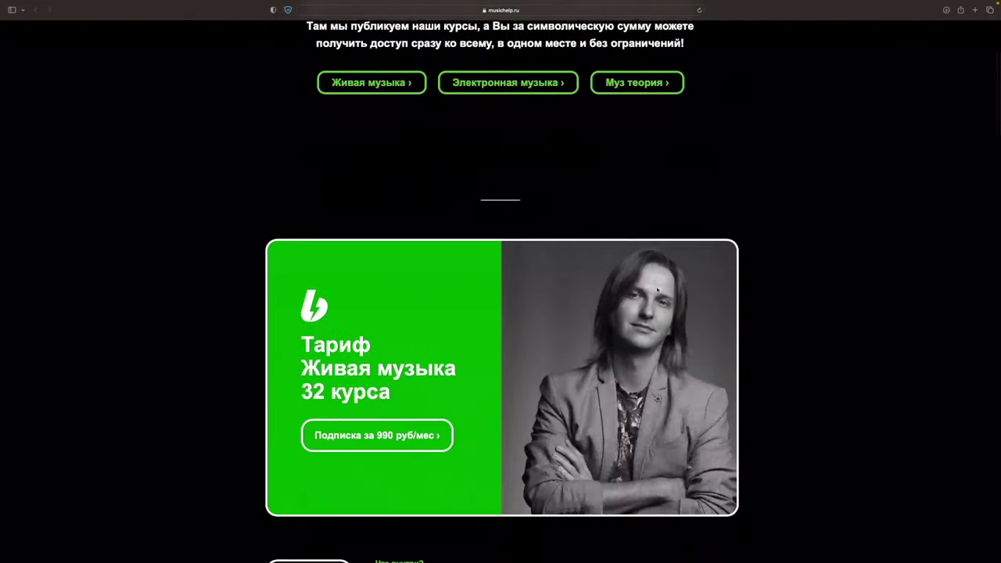
{"action": "scroll", "coordinate": [657, 290], "scroll_direction": "up", "scroll_amount": 8}
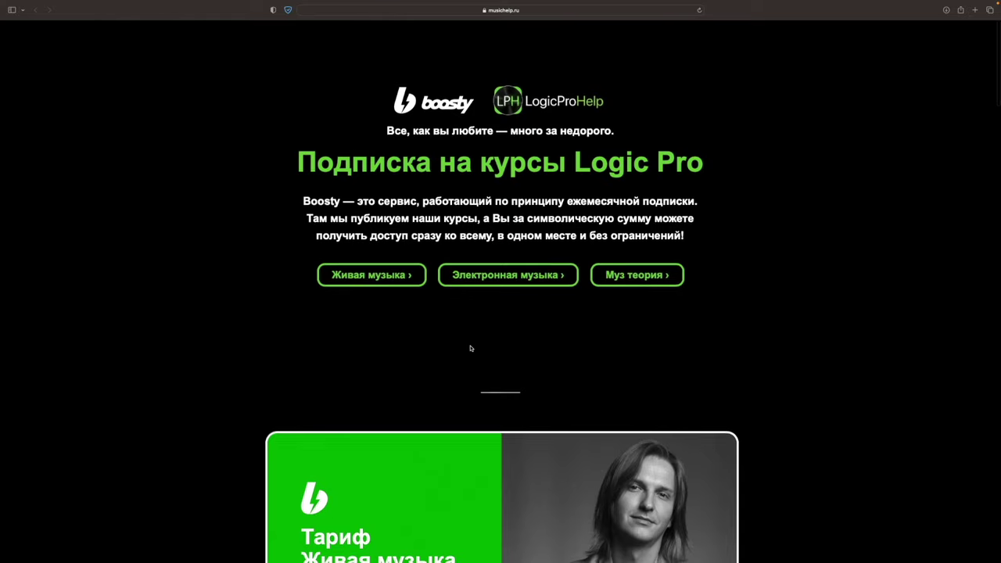
Open the Живая музыка plan on Boosty, start subscribing and sign in through VK.
{"action": "left_click", "coordinate": [362, 284]}
{"action": "left_click", "coordinate": [384, 256]}
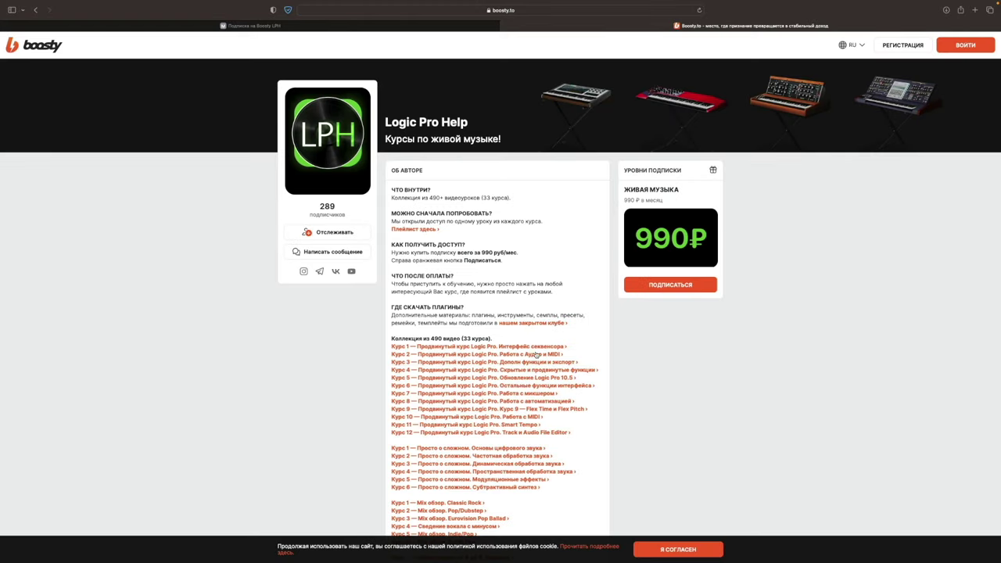
{"action": "left_click", "coordinate": [640, 290]}
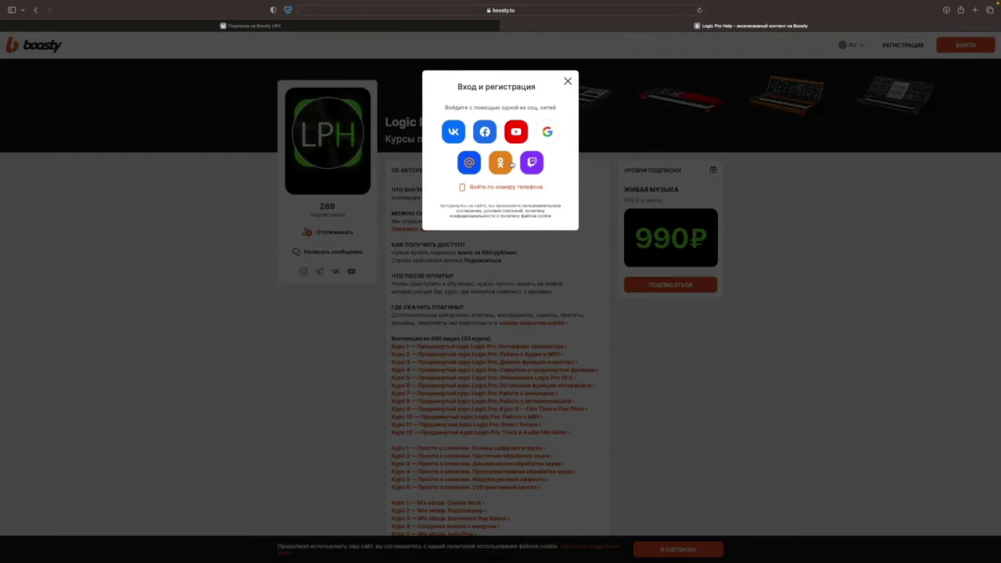
{"action": "left_click", "coordinate": [454, 133]}
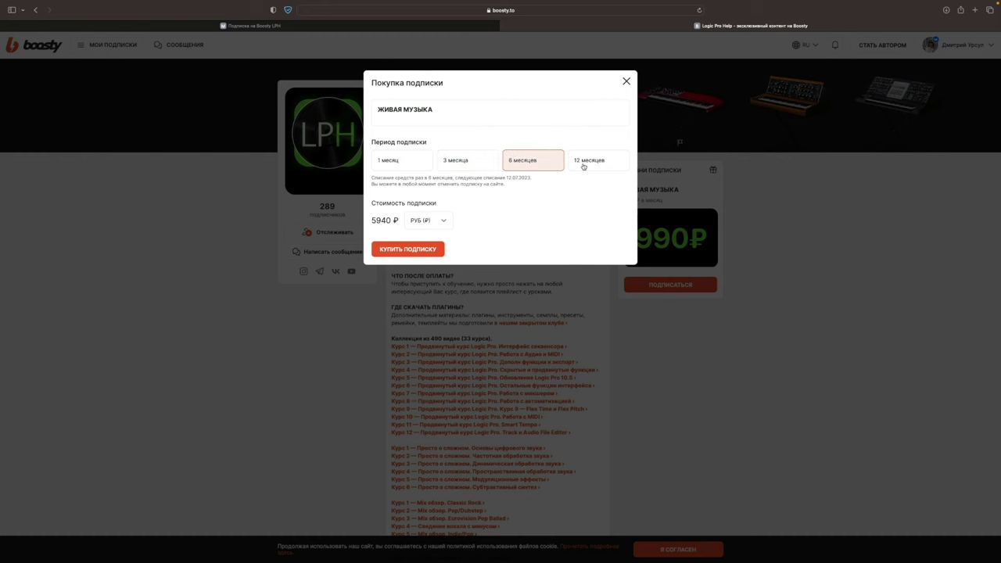
Choose the 1-month subscription period, view the payment form for it, and close the purchase without paying.
{"action": "left_click", "coordinate": [584, 165]}
{"action": "left_click", "coordinate": [401, 163]}
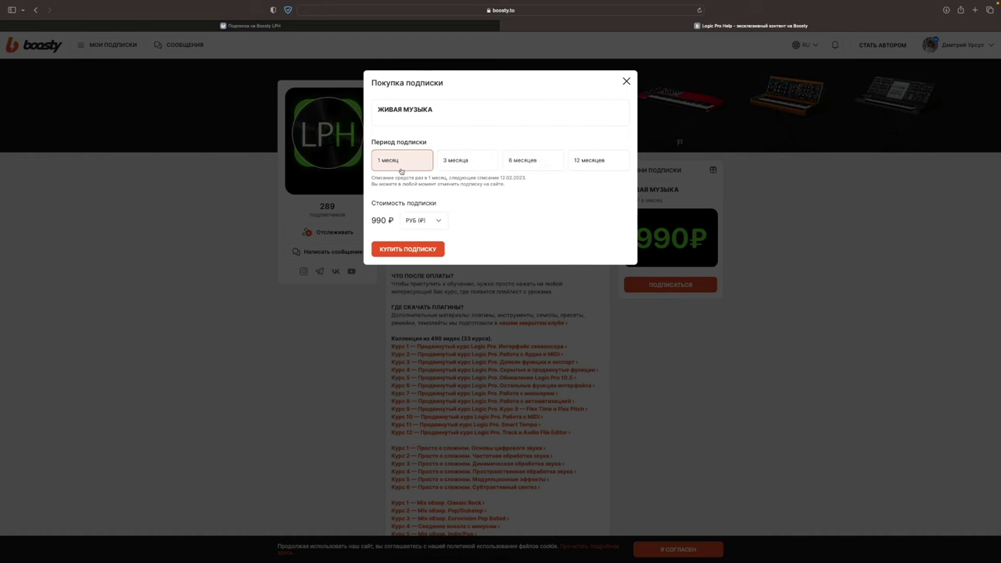
{"action": "left_click", "coordinate": [434, 252]}
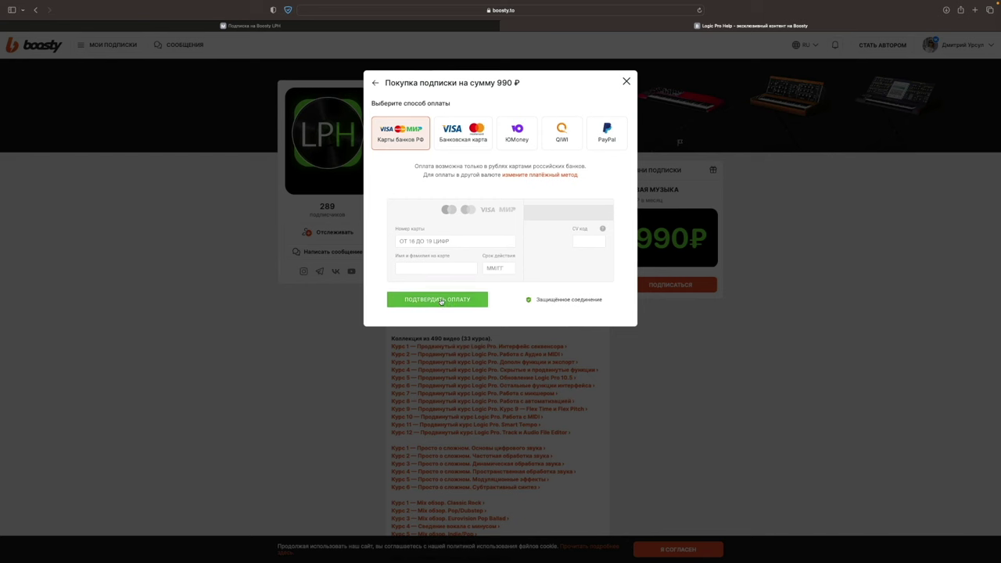
{"action": "key", "text": "Escape"}
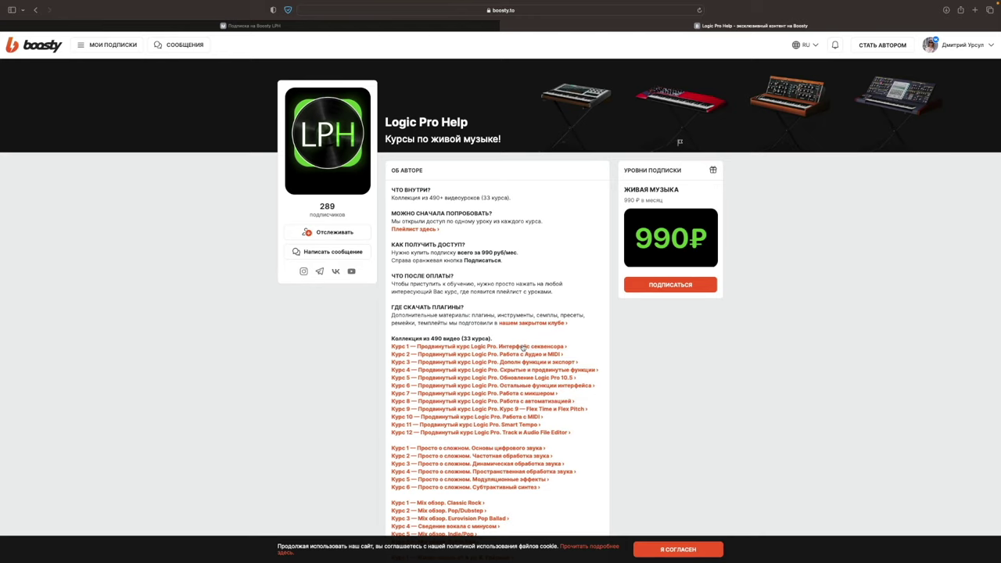
Look over the course list on the Boosty page and return to the musichelp.ru subscription page.
{"action": "scroll", "coordinate": [522, 347], "scroll_direction": "down", "scroll_amount": 2}
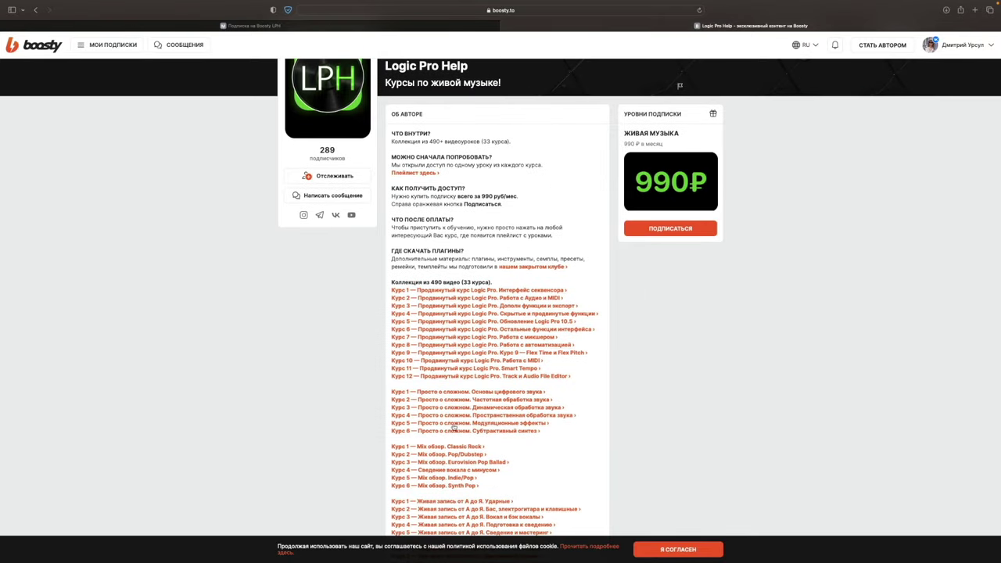
{"action": "scroll", "coordinate": [454, 426], "scroll_direction": "down", "scroll_amount": 1}
{"action": "key", "text": "ctrl+shift+Tab"}
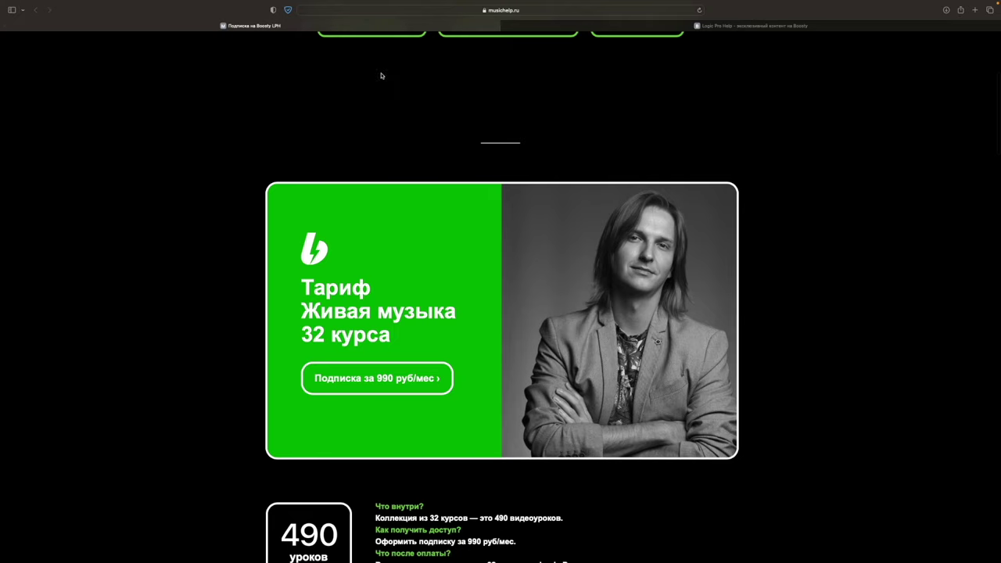
{"action": "scroll", "coordinate": [454, 217], "scroll_direction": "up", "scroll_amount": 5}
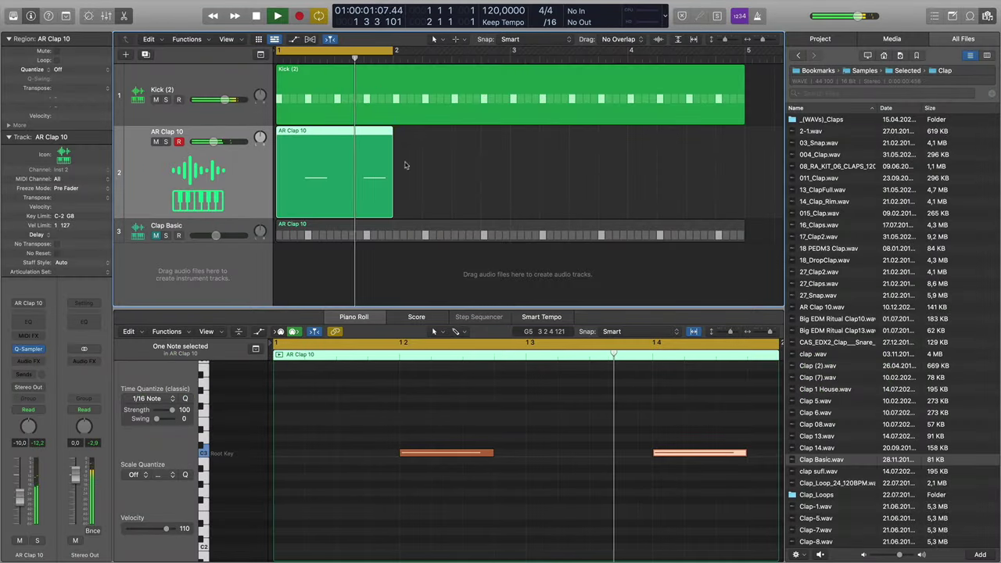
Switch to Logic Pro, shift both C3 clap notes slightly ahead of beats 2 and 4, hide the file browser and audition the loop.
{"action": "key", "text": "space"}
{"action": "left_click_drag", "start_coordinate": [699, 411], "coordinate": [435, 459]}
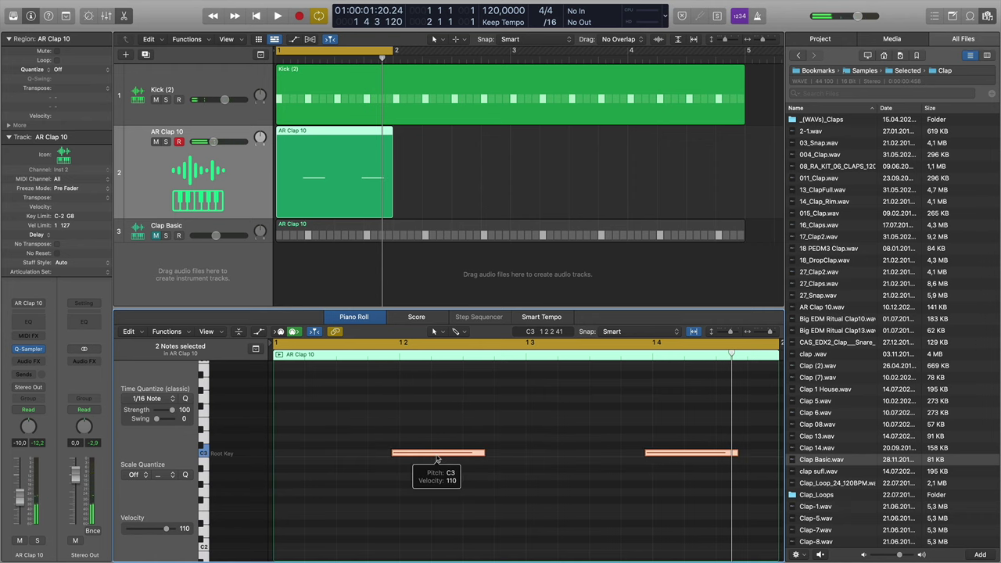
{"action": "key", "text": "f"}
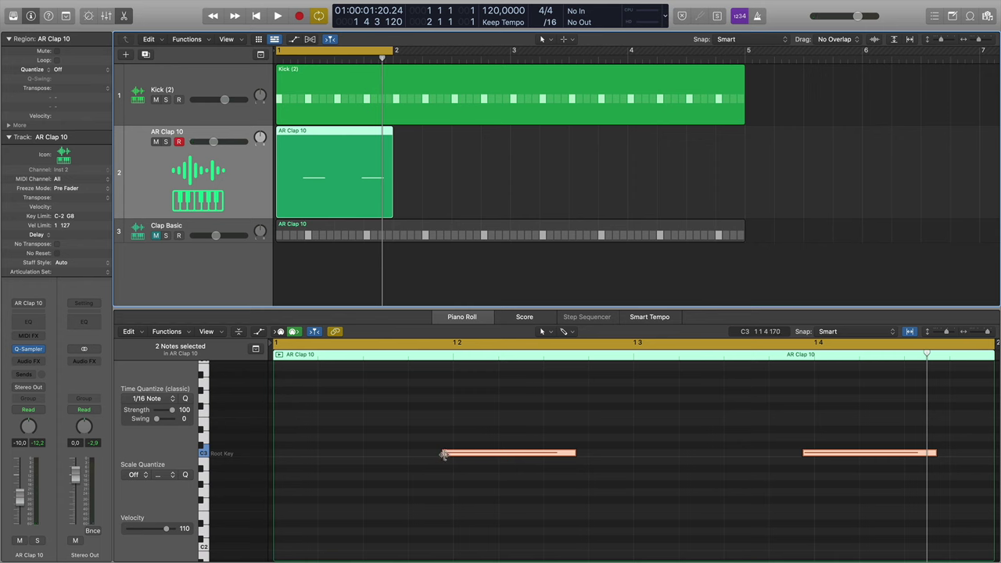
{"action": "key", "text": "space"}
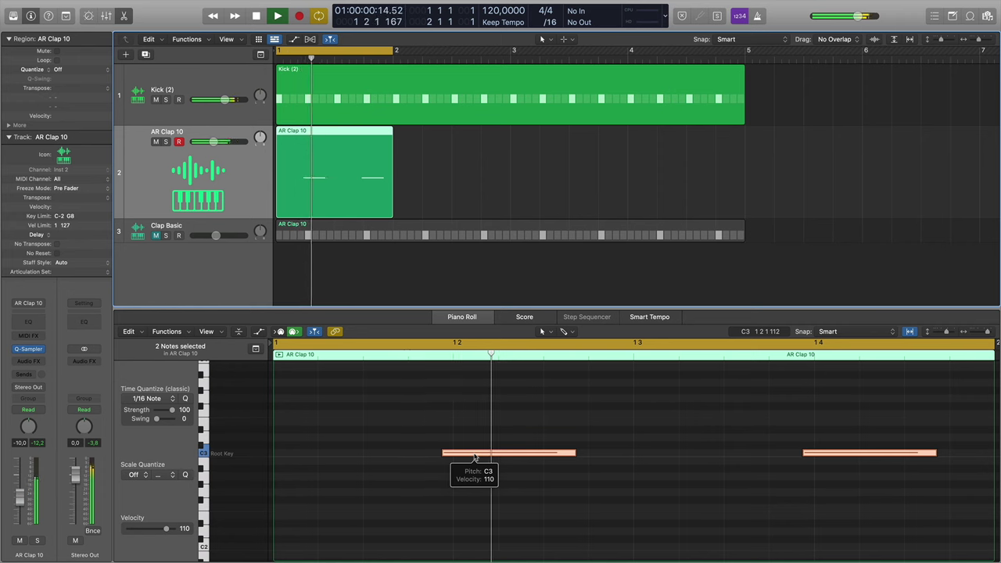
Fine-tune both clap notes by ear against the looped kick, so they start about 45 ticks ahead of beats 2 and 4.
{"action": "key", "text": "space"}
{"action": "left_click_drag", "start_coordinate": [472, 457], "coordinate": [469, 458]}
{"action": "key", "text": "space"}
{"action": "key", "text": "space"}
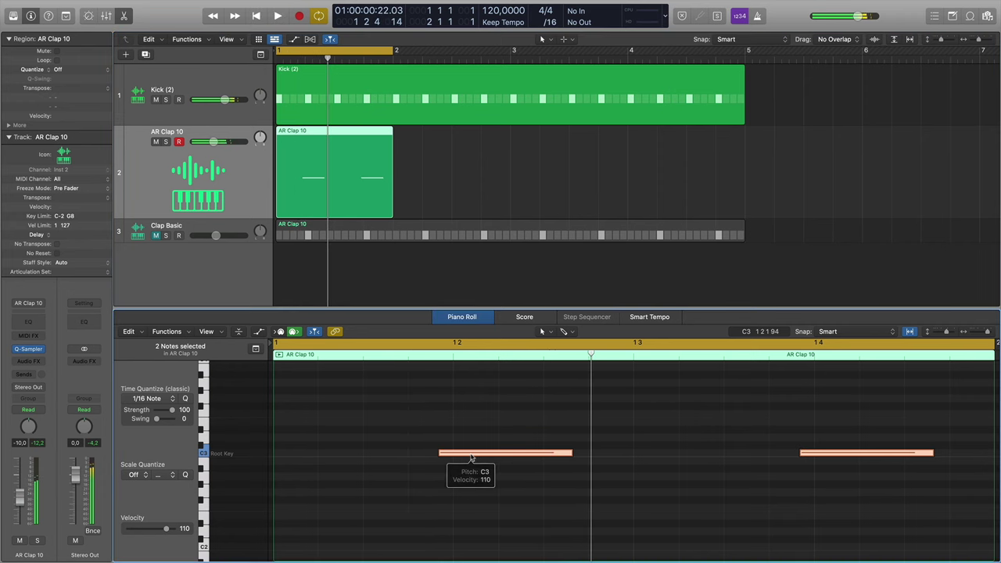
{"action": "key", "text": "space"}
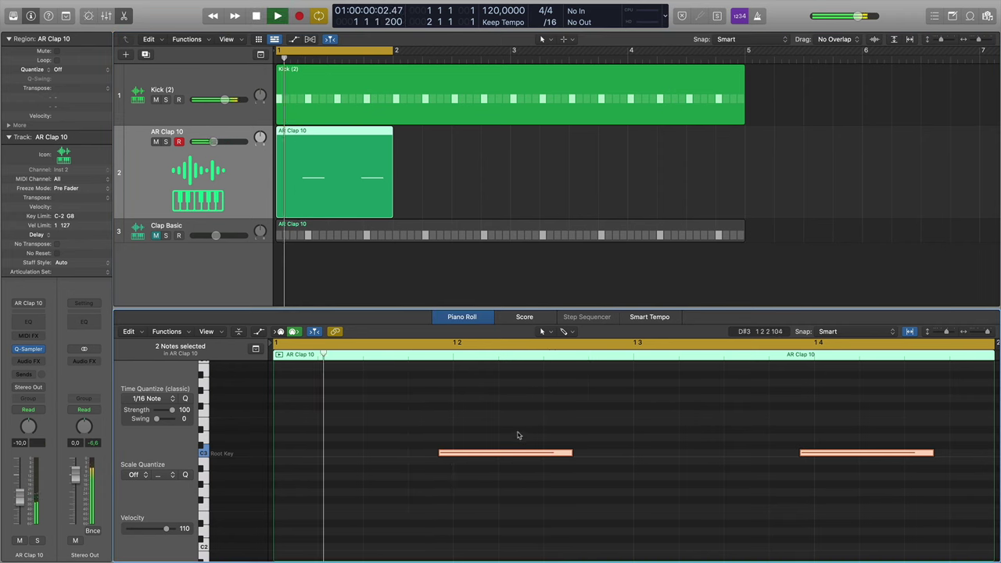
{"action": "left_click_drag", "start_coordinate": [491, 453], "coordinate": [497, 453]}
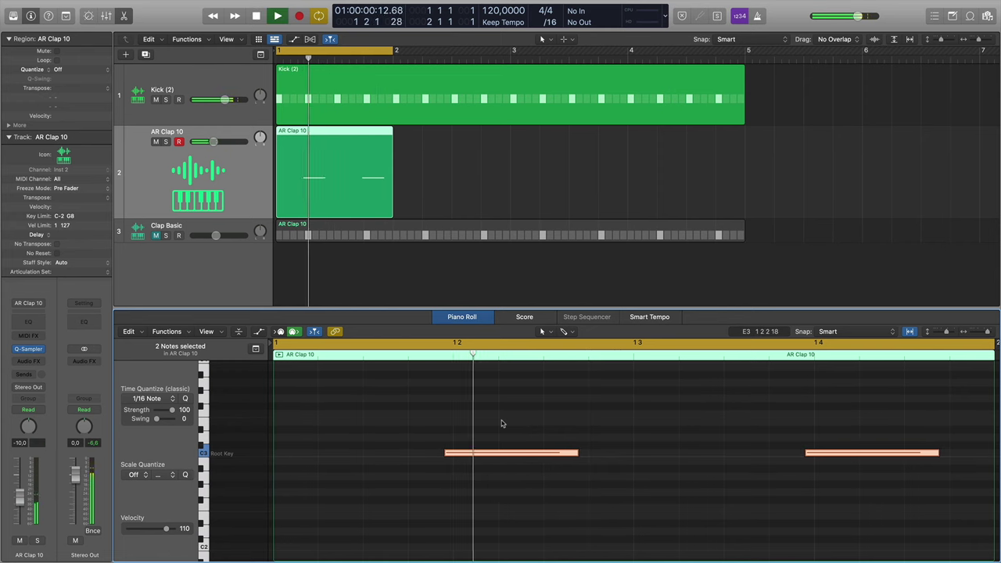
{"action": "left_click_drag", "start_coordinate": [484, 456], "coordinate": [487, 455]}
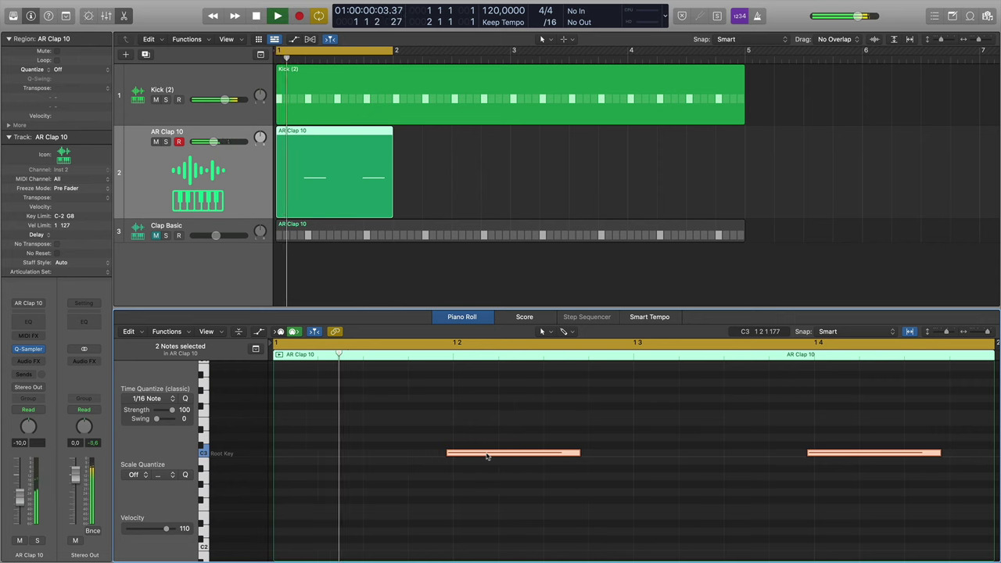
{"action": "mouse_move", "coordinate": [485, 457]}
{"action": "left_click_drag", "start_coordinate": [486, 458], "coordinate": [486, 457]}
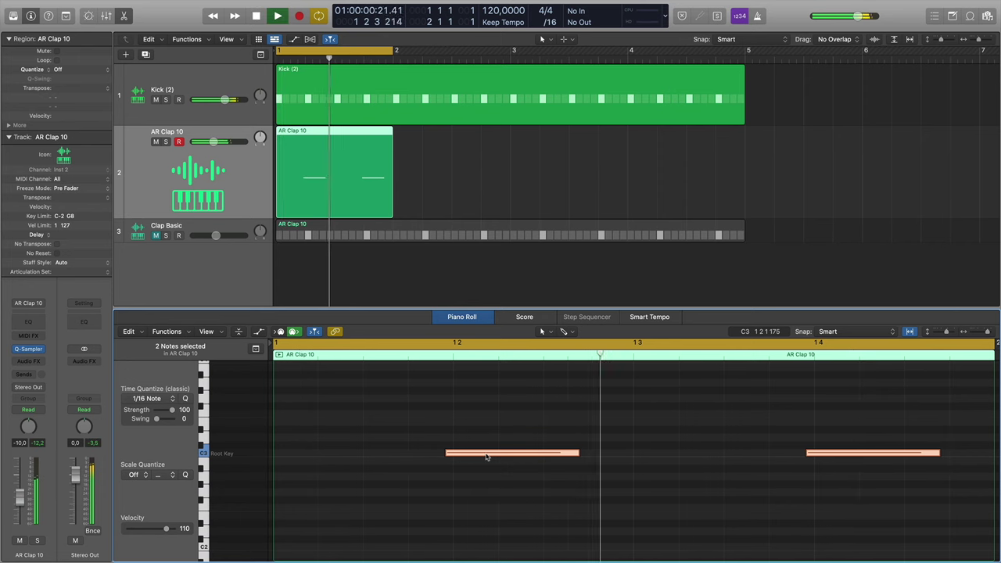
{"action": "key", "text": "space"}
Move only the second clap note back onto beat 4, at position 1 4 1 1, and audition the loop.
{"action": "left_click_drag", "start_coordinate": [691, 408], "coordinate": [878, 495]}
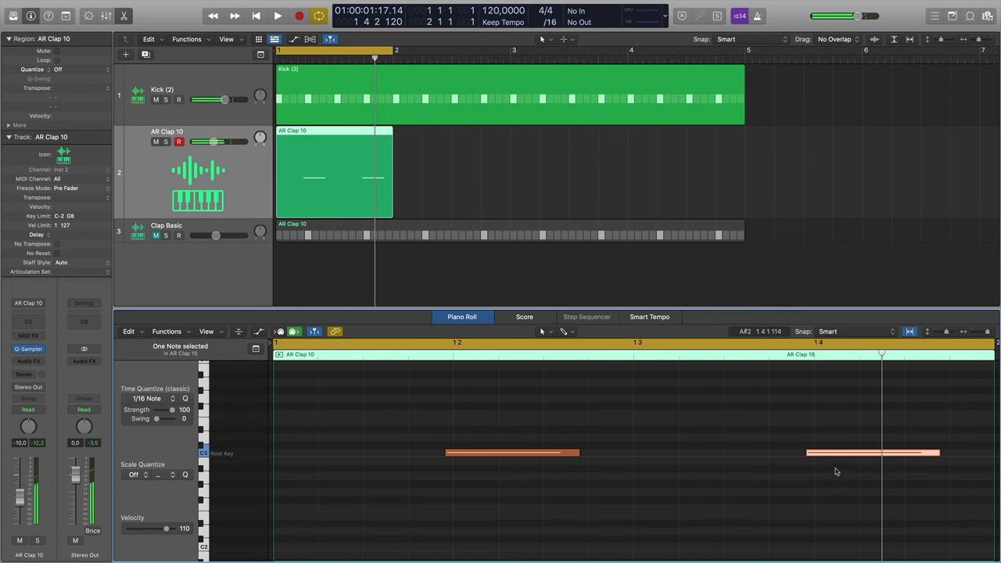
{"action": "left_click_drag", "start_coordinate": [828, 456], "coordinate": [837, 457]}
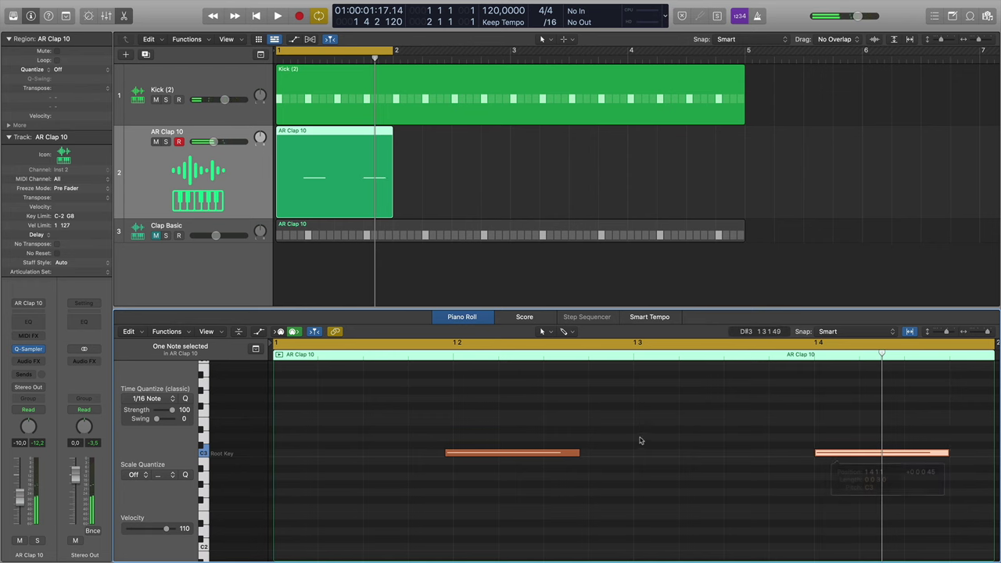
{"action": "key", "text": "space"}
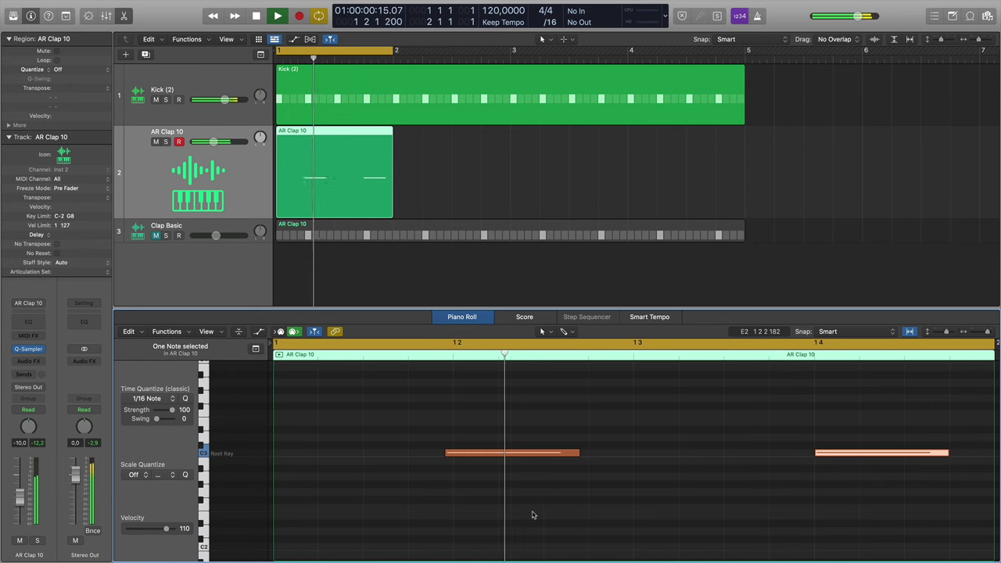
{"action": "key", "text": "space"}
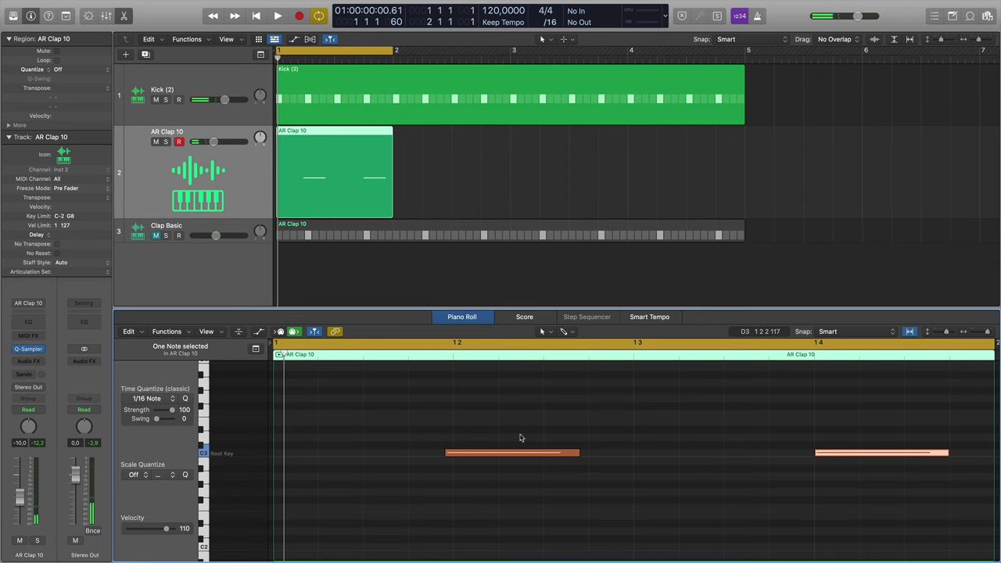
Place AR Clap 10.wav from the Clap folder on a new audio track directly below Kick (2), starting at beat 2.
{"action": "key", "text": "f"}
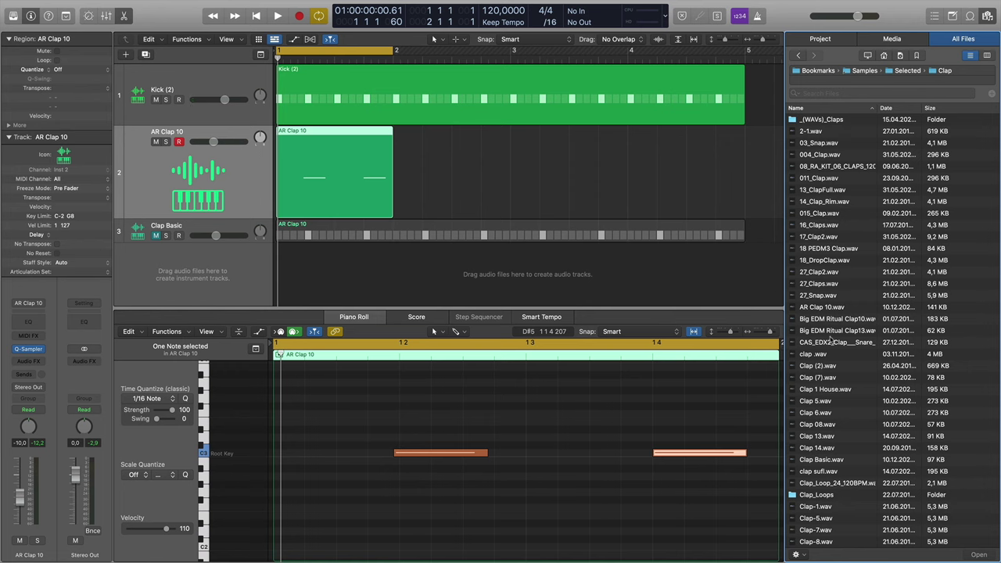
{"action": "left_click_drag", "start_coordinate": [830, 314], "coordinate": [360, 279]}
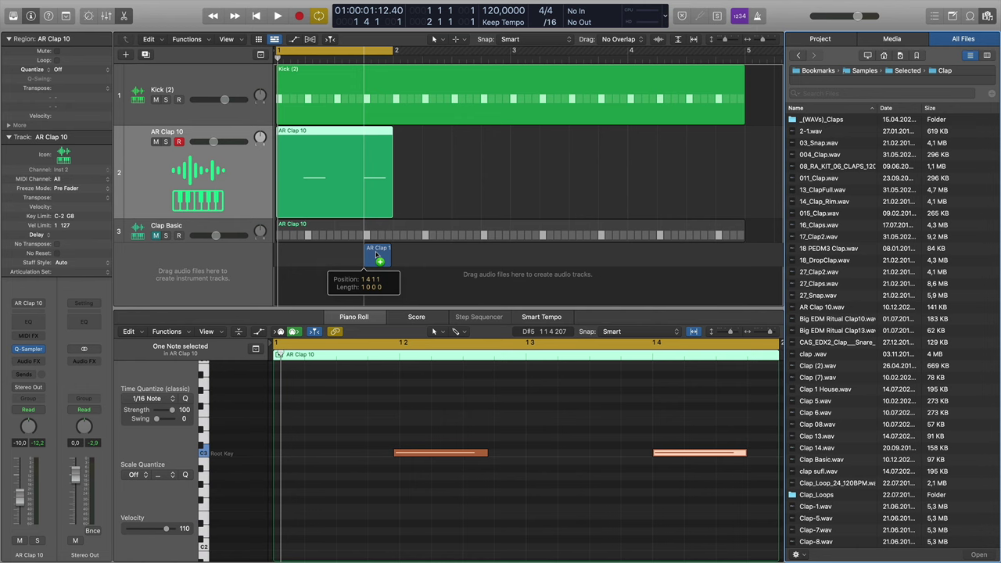
{"action": "left_click_drag", "start_coordinate": [378, 254], "coordinate": [377, 254]}
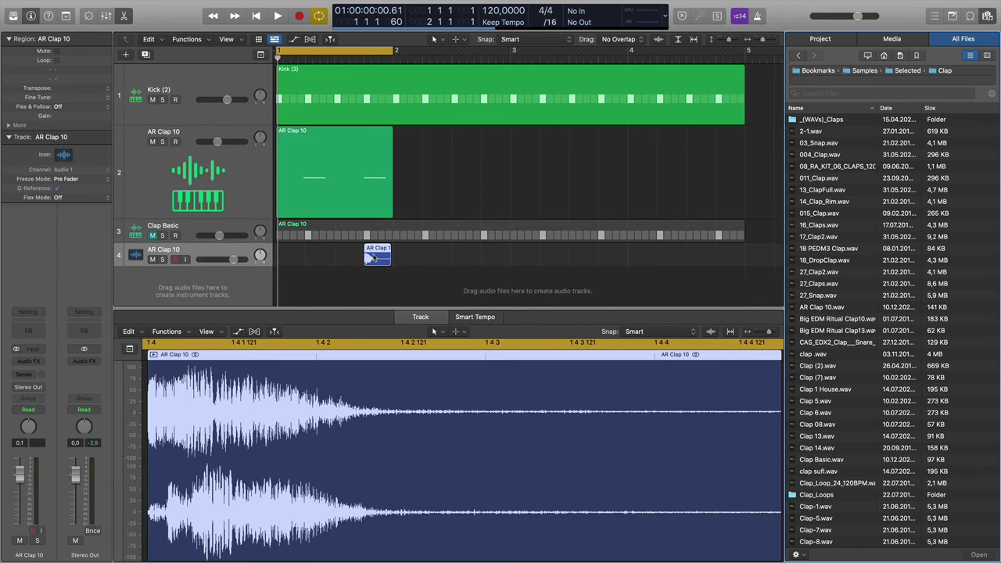
{"action": "left_click_drag", "start_coordinate": [256, 142], "coordinate": [277, 153]}
{"action": "left_click_drag", "start_coordinate": [378, 136], "coordinate": [319, 137]}
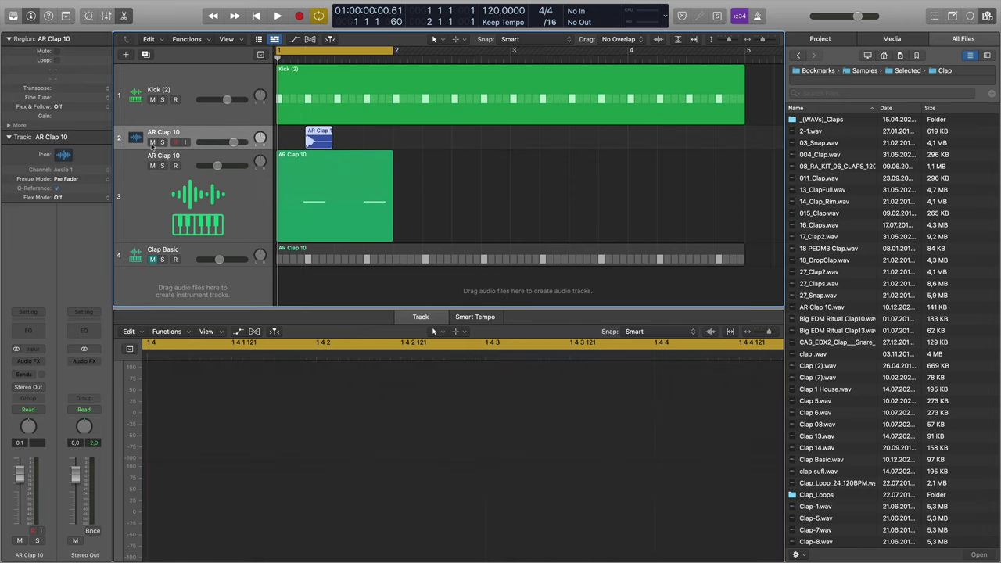
Solo the Kick (2) track and enlarge the clap audio track's height to show its waveform in detail.
{"action": "left_click", "coordinate": [162, 100]}
{"action": "key", "text": "super+Right"}
{"action": "key", "text": "super+Right"}
{"action": "key", "text": "super+Right"}
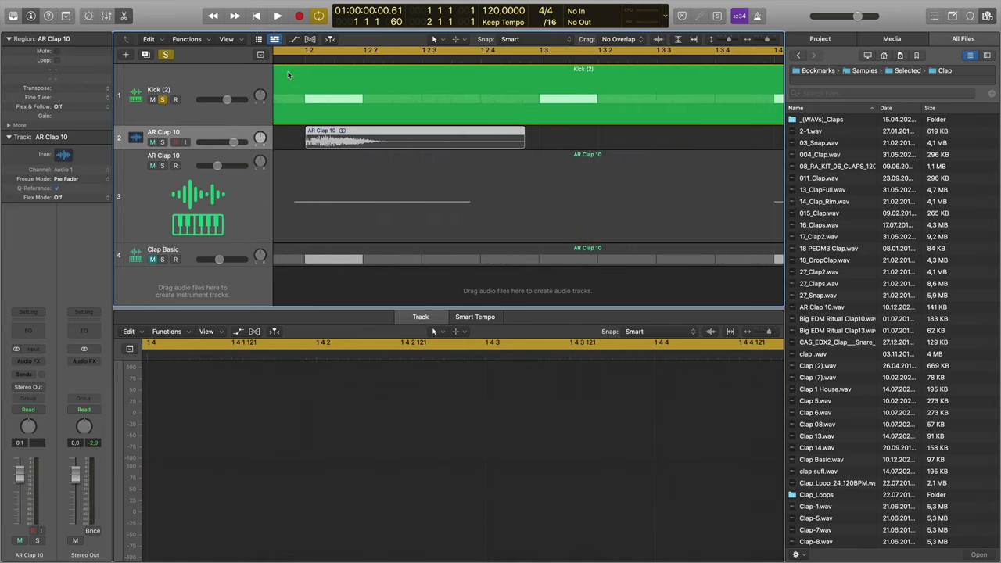
{"action": "left_click_drag", "start_coordinate": [223, 147], "coordinate": [234, 241]}
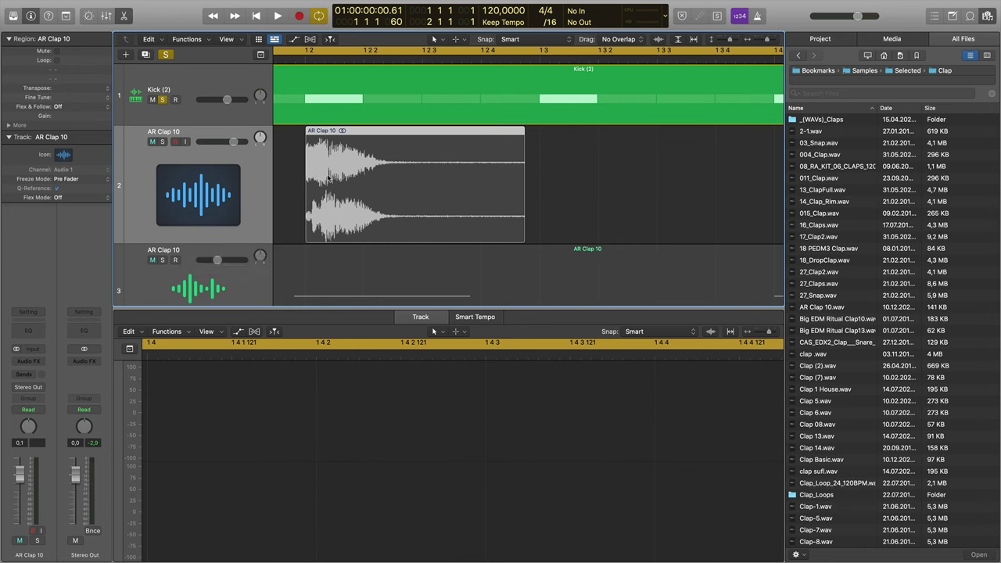
Solo the clap audio track at -9.0 dB and shift its region slightly ahead of beat 2 to align the main hit.
{"action": "key", "text": "super+Right"}
{"action": "key", "text": "super+Right"}
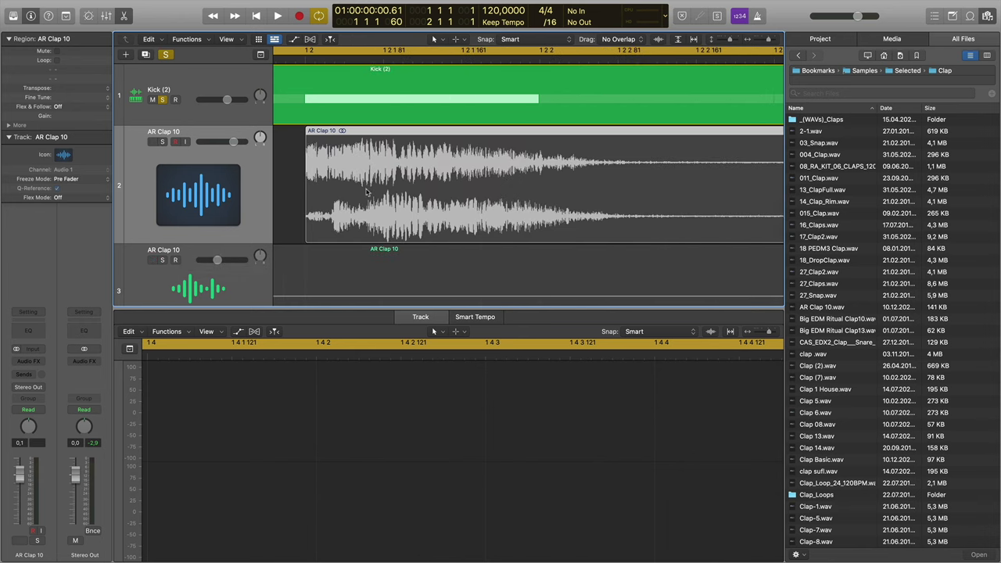
{"action": "scroll", "coordinate": [366, 192], "scroll_direction": "left", "scroll_amount": 5}
{"action": "left_click", "coordinate": [163, 141]}
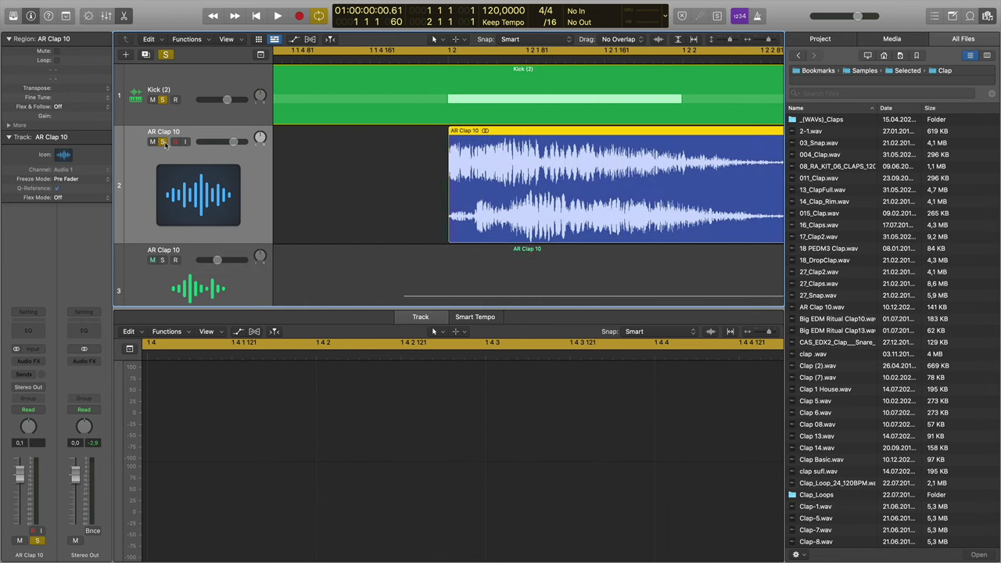
{"action": "left_click_drag", "start_coordinate": [232, 141], "coordinate": [218, 142]}
{"action": "left_click_drag", "start_coordinate": [518, 160], "coordinate": [493, 161]}
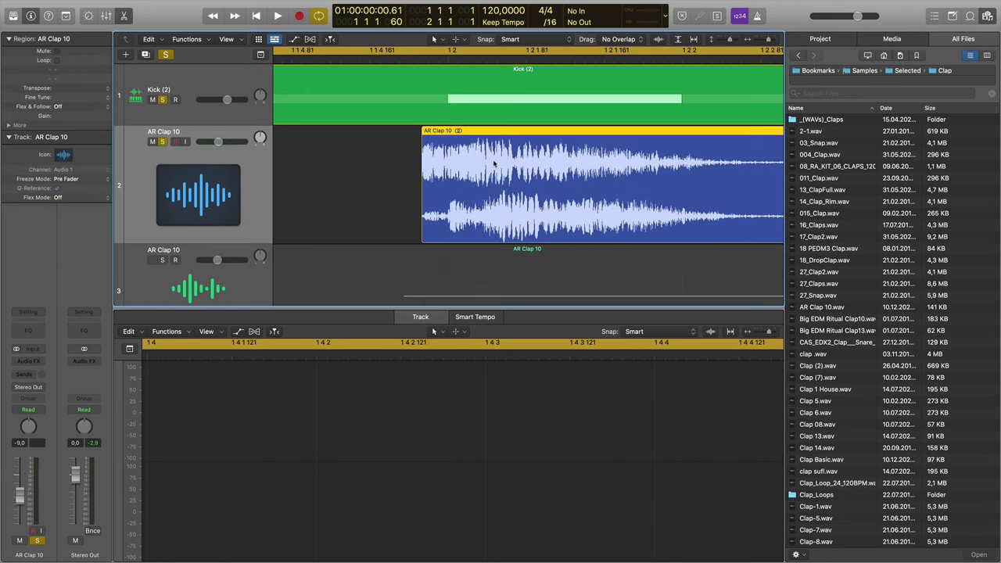
{"action": "scroll", "coordinate": [321, 187], "scroll_direction": "down", "scroll_amount": 5}
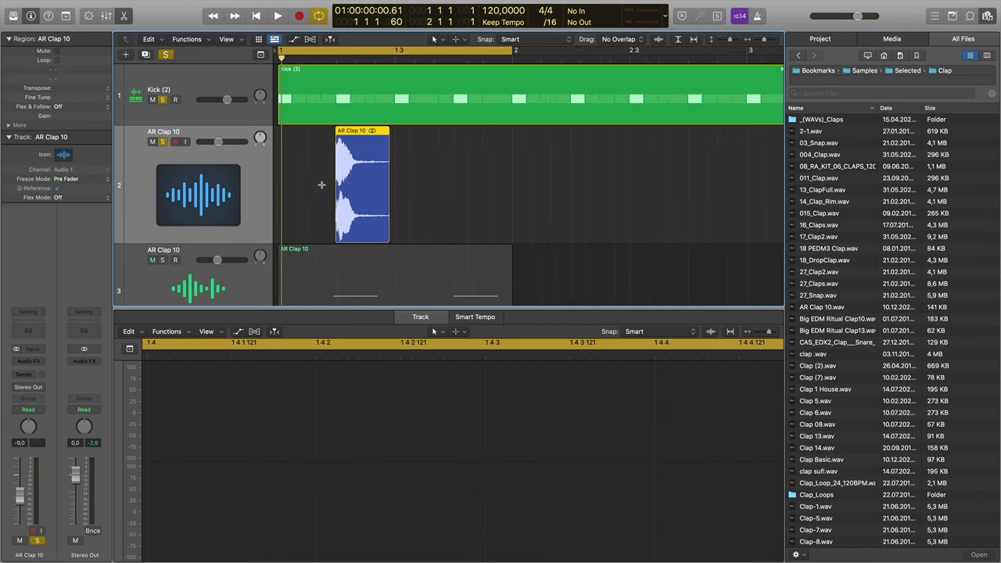
{"action": "left_click_drag", "start_coordinate": [354, 176], "coordinate": [477, 176]}
{"action": "key", "text": "Delete"}
Shorten the cycle range to the first two beats, ending at 1 3, and audition the shifted clap against the kick.
{"action": "left_click_drag", "start_coordinate": [515, 50], "coordinate": [296, 149]}
{"action": "key", "text": "space"}
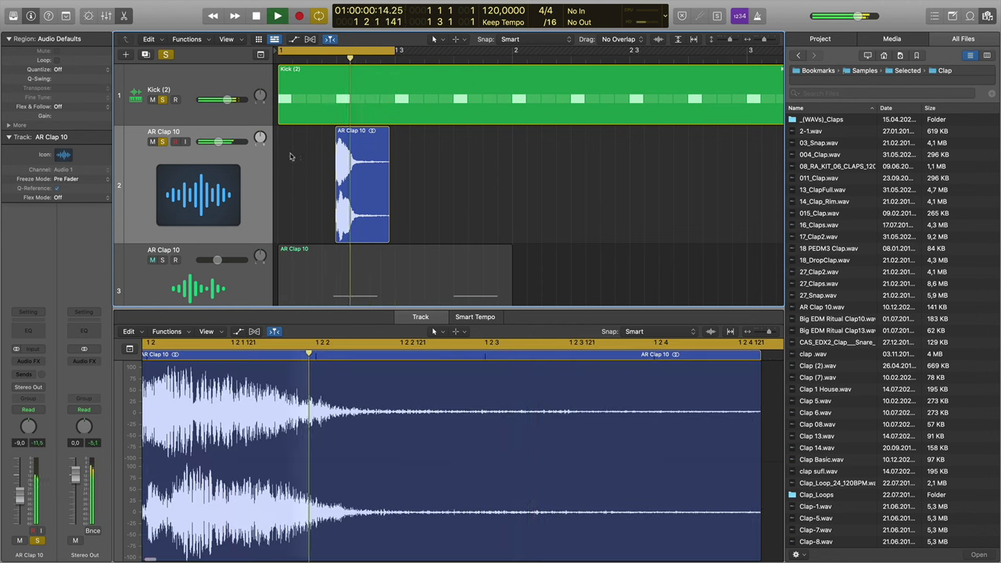
{"action": "scroll", "coordinate": [295, 153], "scroll_direction": "up", "scroll_amount": 3}
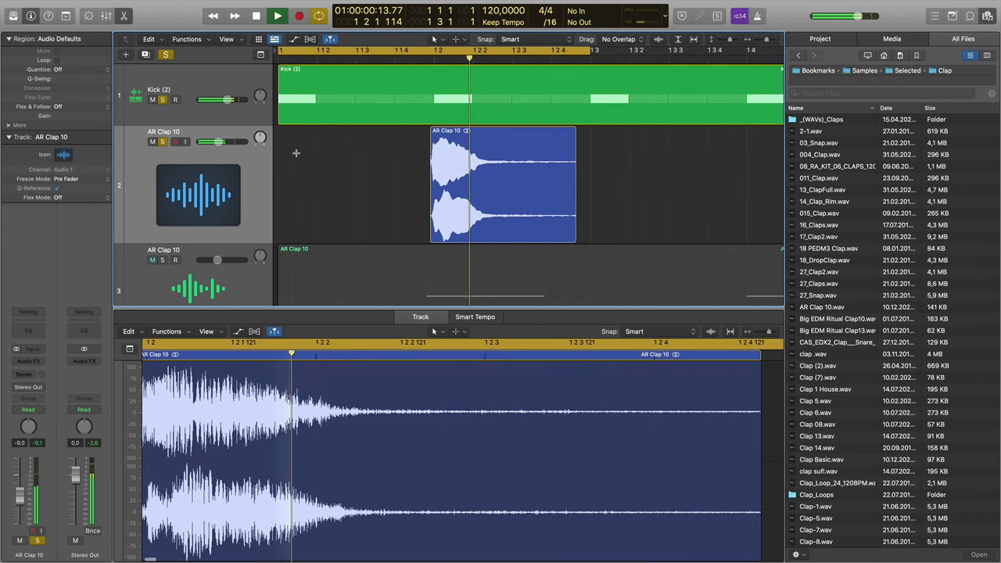
{"action": "scroll", "coordinate": [295, 153], "scroll_direction": "up", "scroll_amount": 5}
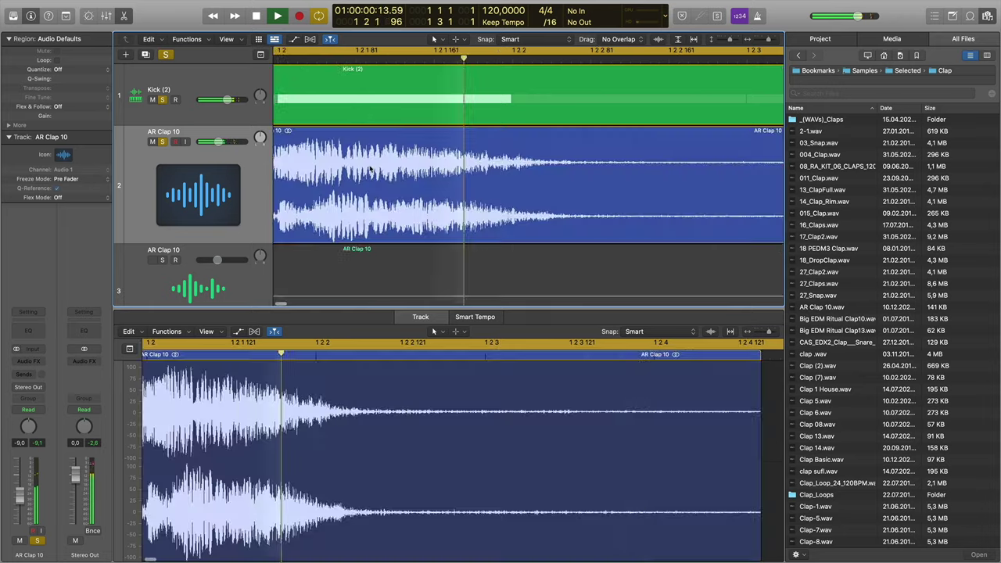
{"action": "key", "text": "space"}
{"action": "left_click", "coordinate": [368, 166]}
{"action": "scroll", "coordinate": [368, 166], "scroll_direction": "down", "scroll_amount": 3}
{"action": "scroll", "coordinate": [368, 166], "scroll_direction": "down", "scroll_amount": 5}
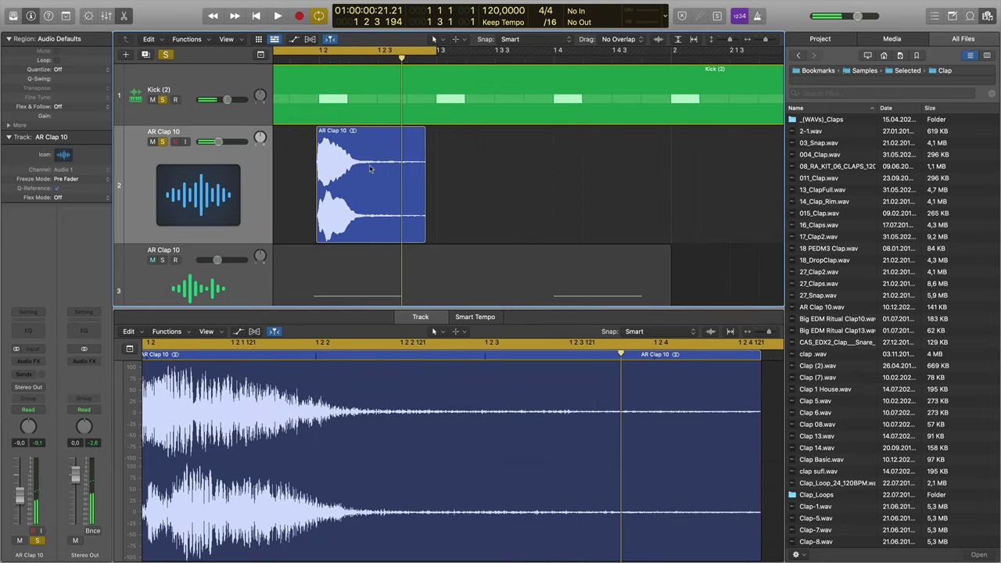
{"action": "key", "text": "space"}
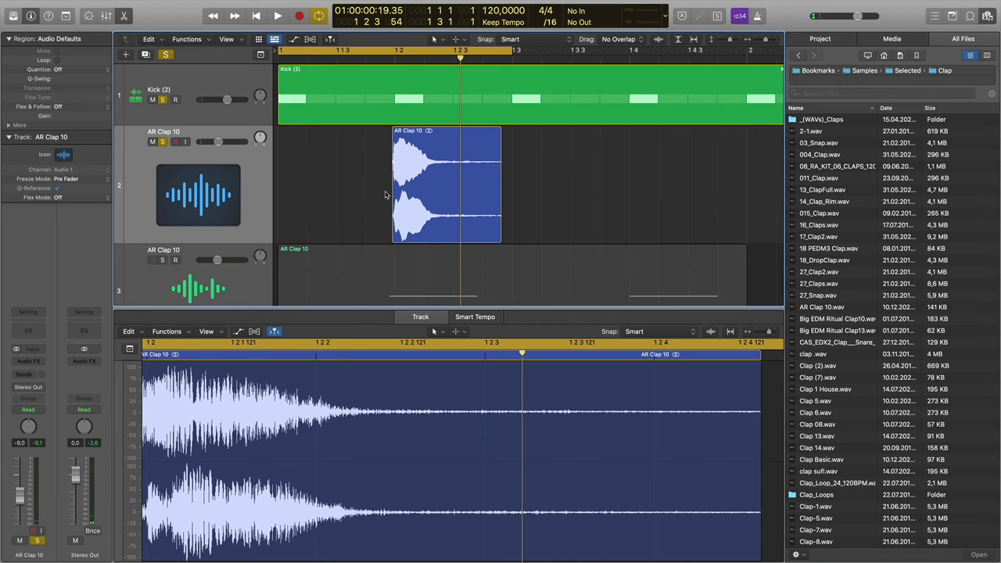
Pack the shifted clap audio region into a folder region that starts at the beginning of bar 1.
{"action": "key", "text": "z"}
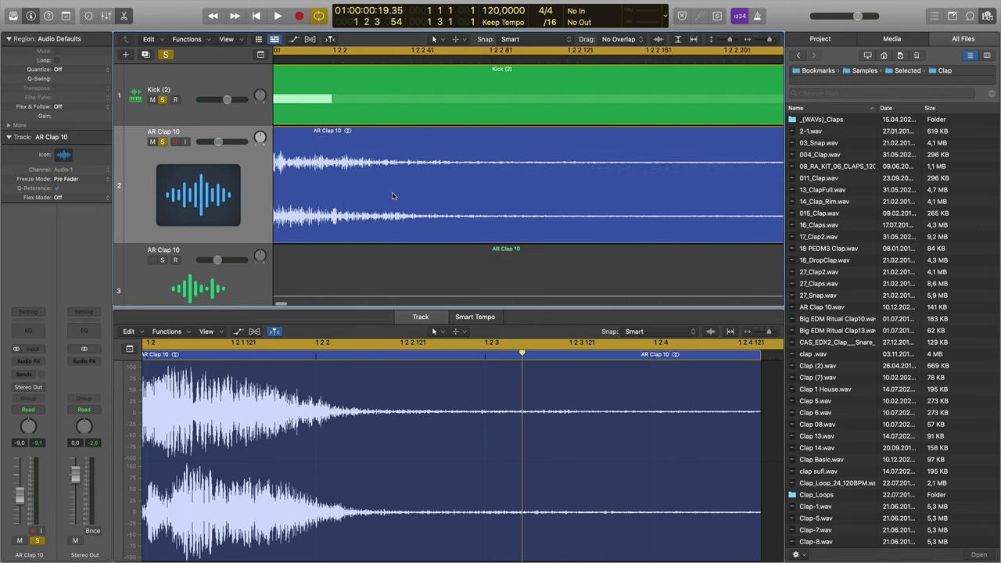
{"action": "scroll", "coordinate": [393, 196], "scroll_direction": "left", "scroll_amount": 5}
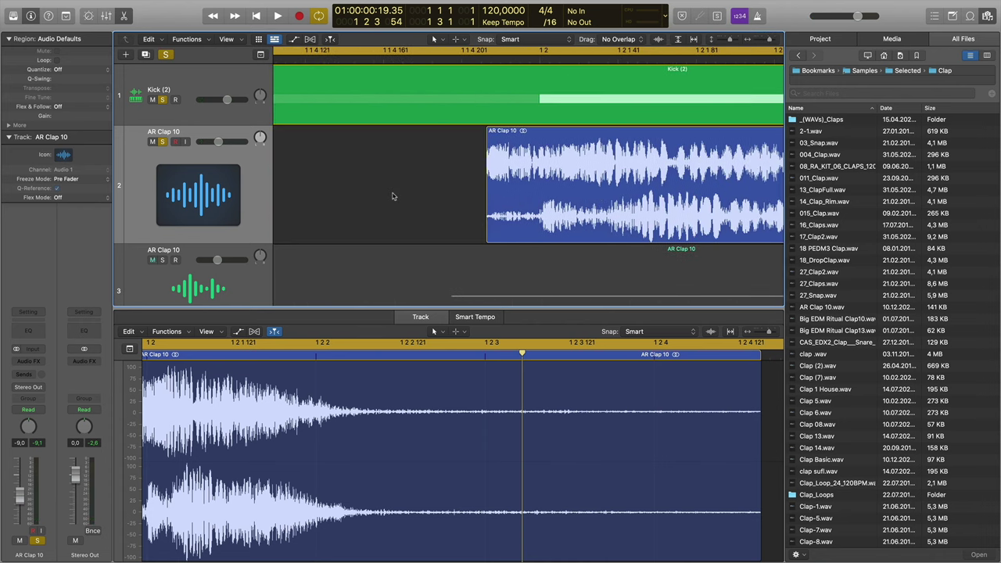
{"action": "key", "text": "z"}
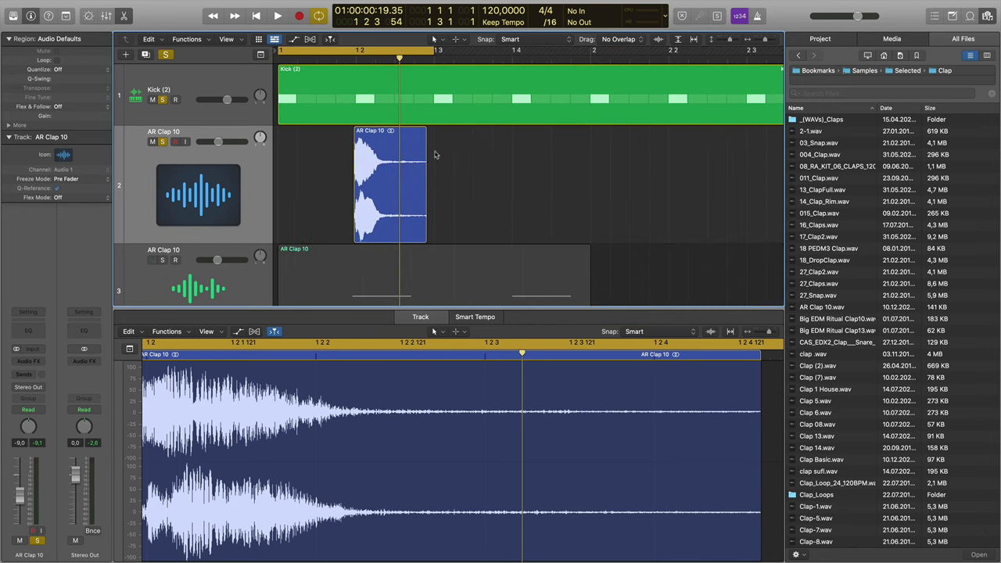
{"action": "left_click", "coordinate": [357, 159]}
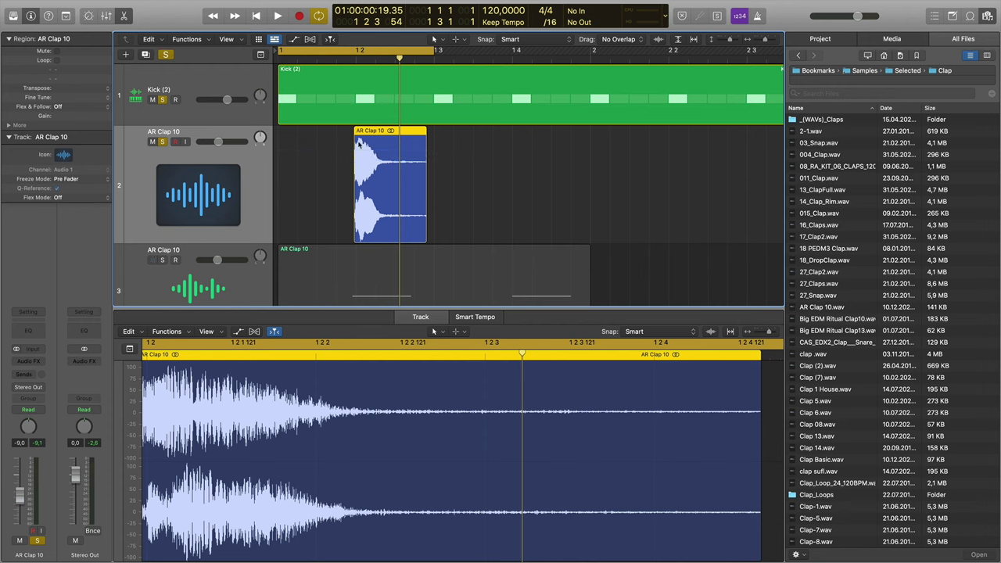
{"action": "right_click", "coordinate": [393, 141]}
{"action": "mouse_move", "coordinate": [420, 189]}
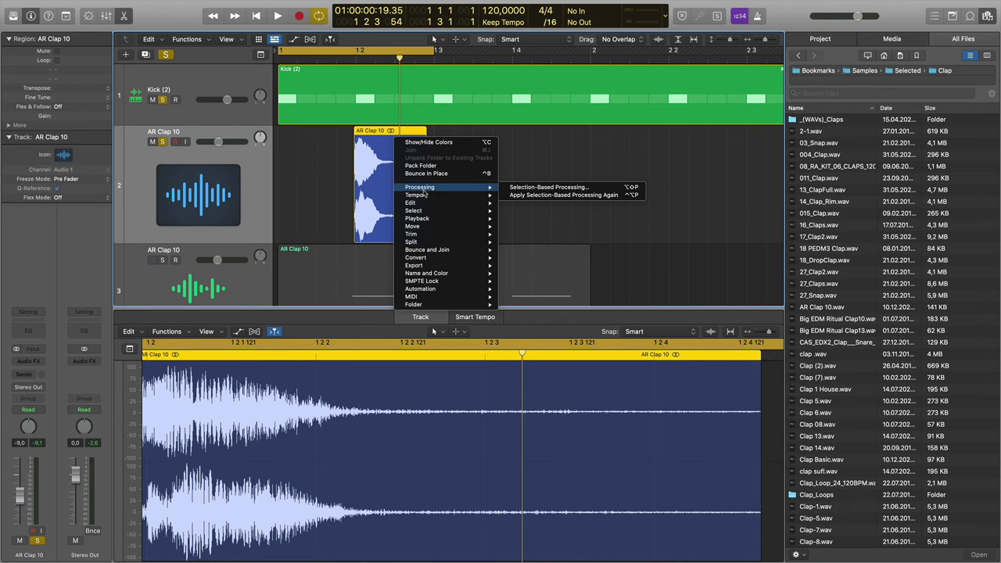
{"action": "mouse_move", "coordinate": [469, 304]}
{"action": "left_click", "coordinate": [532, 304]}
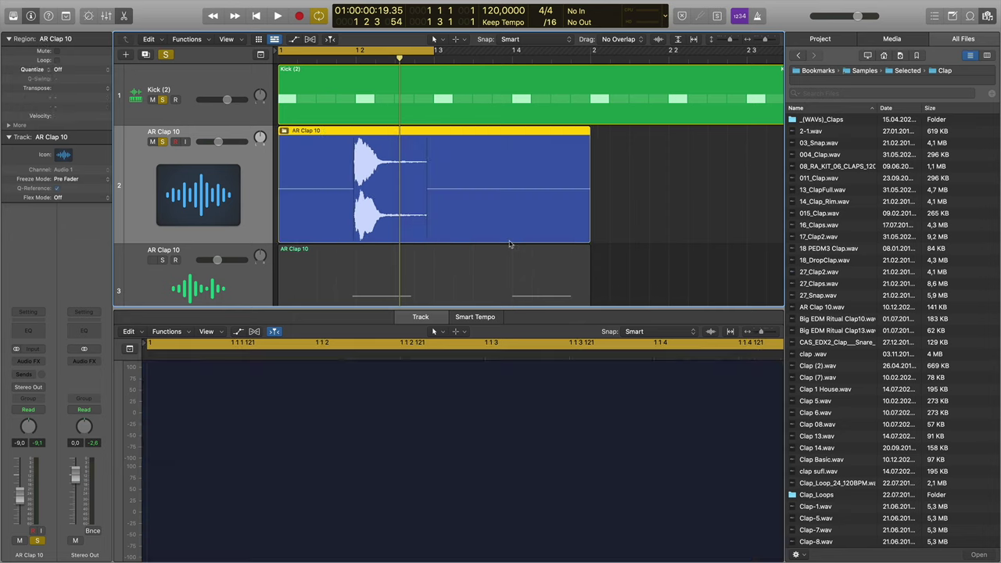
Trim the clap folder region to two beats and duplicate it at beat 3, with the cycle covering all of bar 1.
{"action": "left_click_drag", "start_coordinate": [589, 220], "coordinate": [433, 219]}
{"action": "left_click_drag", "start_coordinate": [349, 137], "coordinate": [500, 139]}
{"action": "left_click_drag", "start_coordinate": [435, 53], "coordinate": [592, 55]}
{"action": "key", "text": "z"}
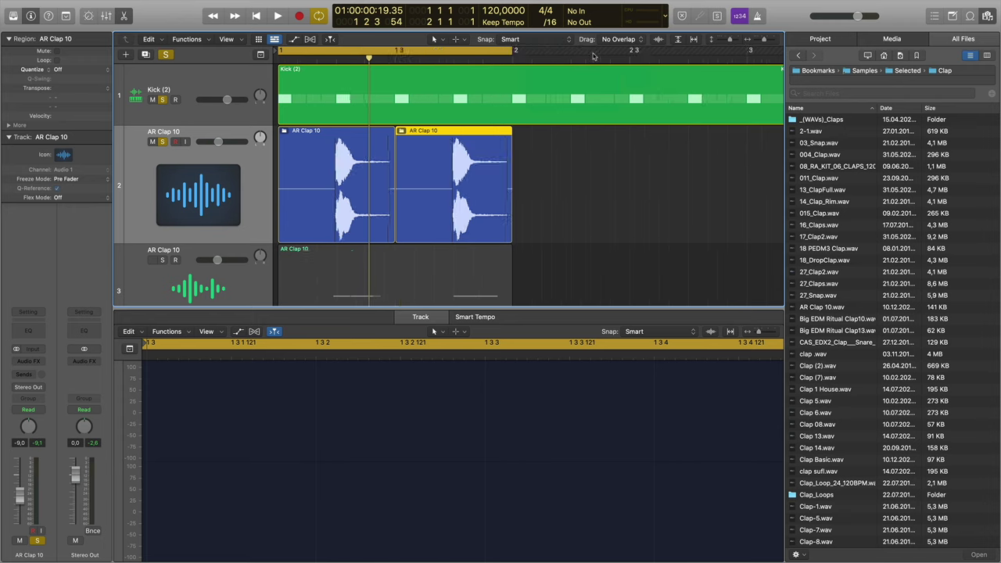
Repeat the two clap folder regions three times so the clap pattern fills all four bars of the kick region.
{"action": "left_click_drag", "start_coordinate": [495, 172], "coordinate": [311, 154]}
{"action": "key", "text": "super+r"}
{"action": "key", "text": "super+r"}
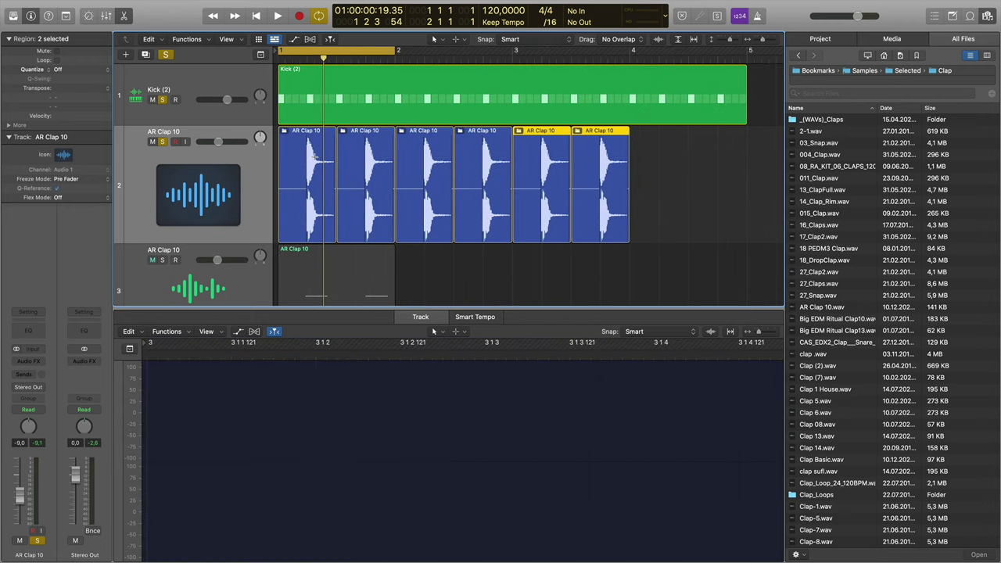
{"action": "key", "text": "super+r"}
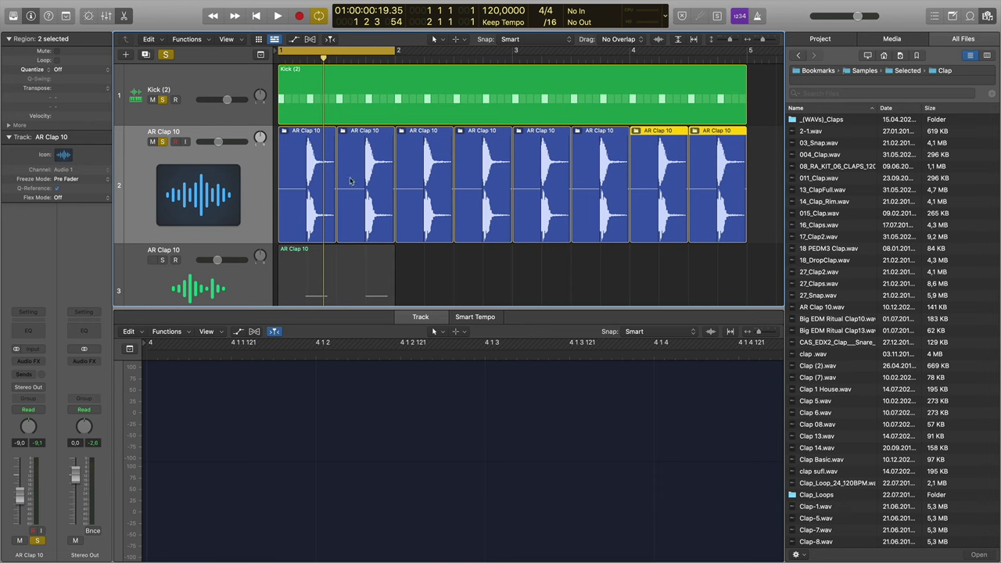
Extend the cycle range to four bars and lower the clap audio track's volume to -11.2 dB while auditioning the pattern.
{"action": "left_click_drag", "start_coordinate": [388, 50], "coordinate": [749, 50]}
{"action": "key", "text": "space"}
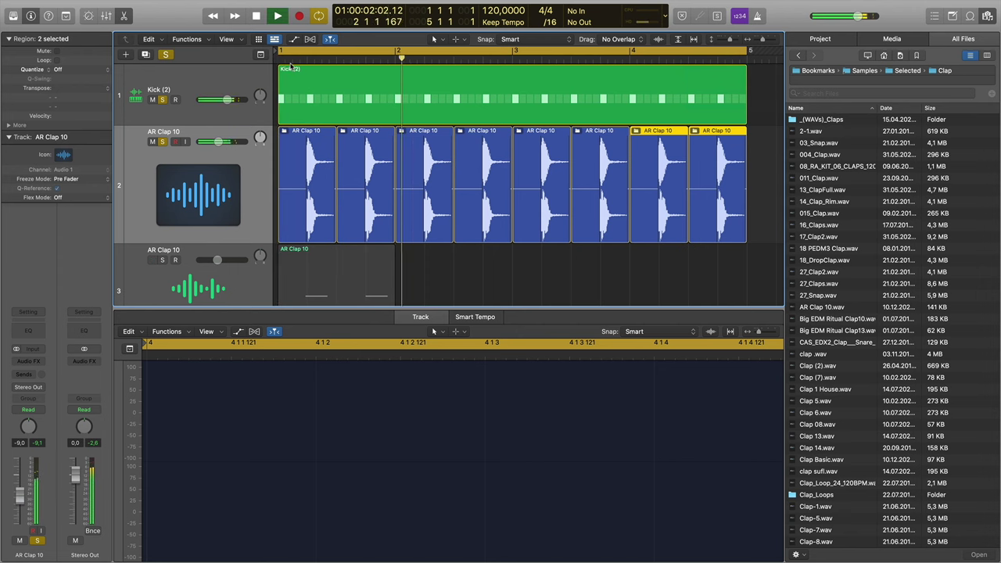
{"action": "left_click_drag", "start_coordinate": [220, 142], "coordinate": [215, 141]}
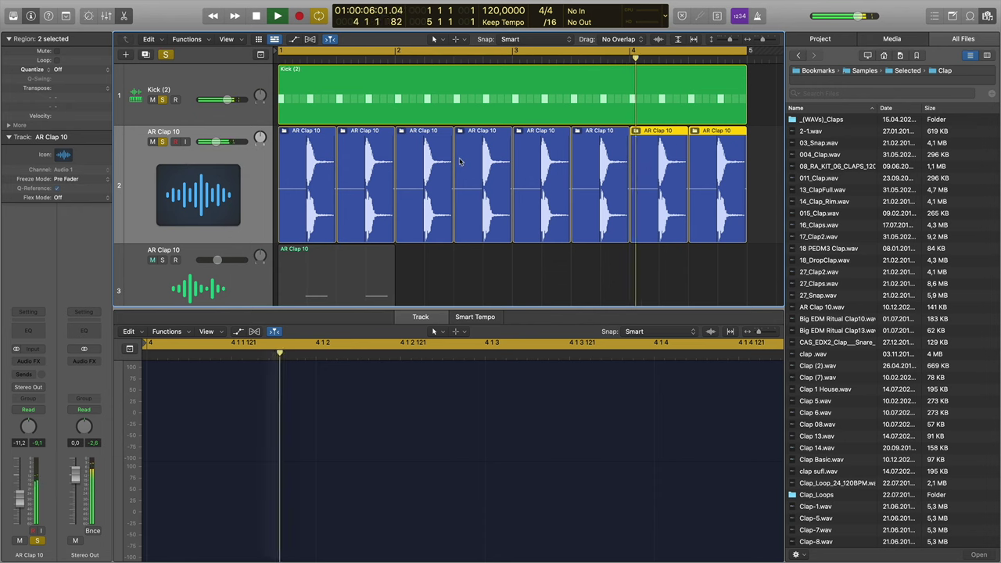
{"action": "key", "text": "space"}
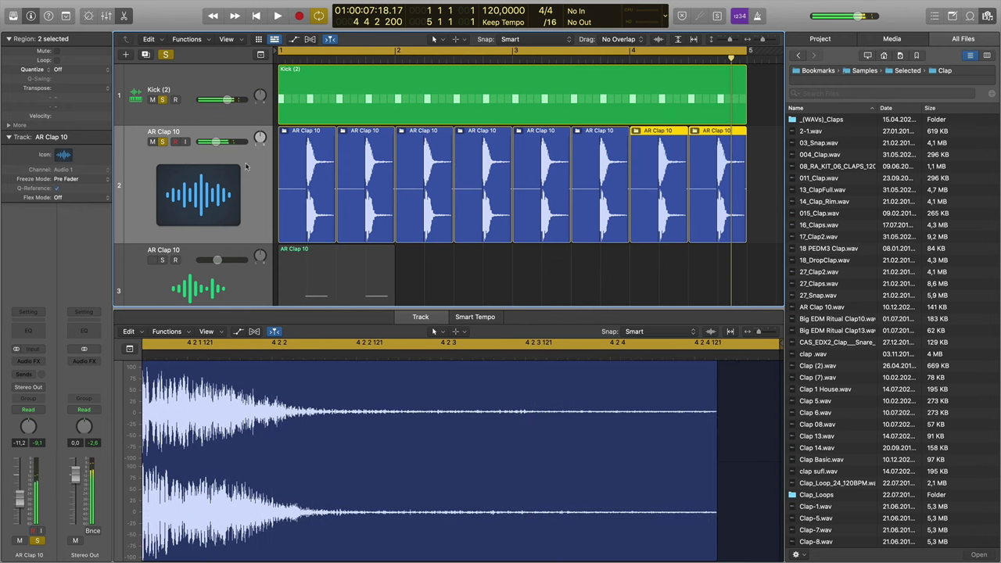
Unsolo the kick and clap audio tracks, then shrink and mute the AR Clap 10 instrument track and unmute Clap Basic.
{"action": "left_click", "coordinate": [162, 100]}
{"action": "left_click", "coordinate": [162, 142]}
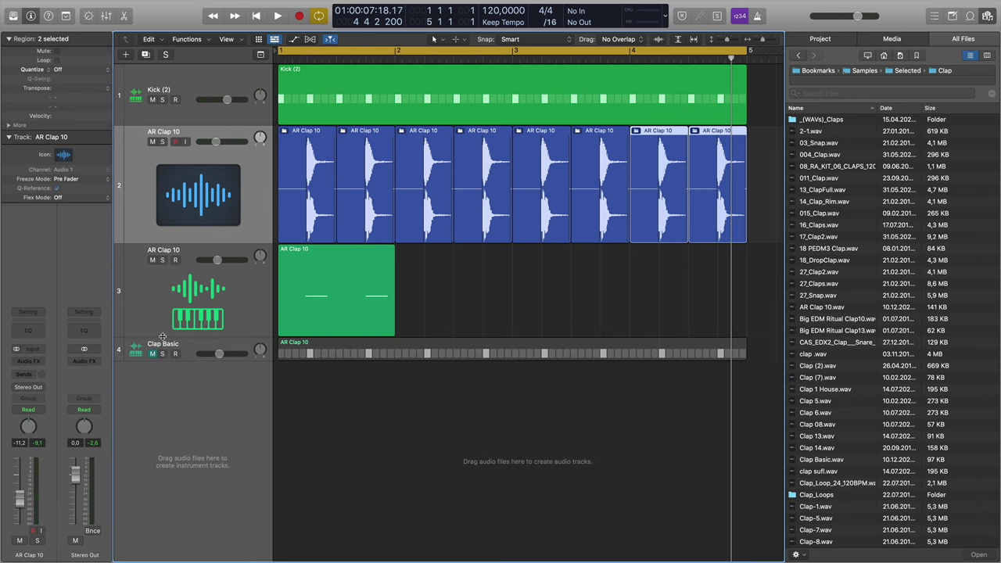
{"action": "left_click_drag", "start_coordinate": [162, 337], "coordinate": [162, 275]}
{"action": "left_click", "coordinate": [153, 264]}
{"action": "left_click", "coordinate": [153, 291]}
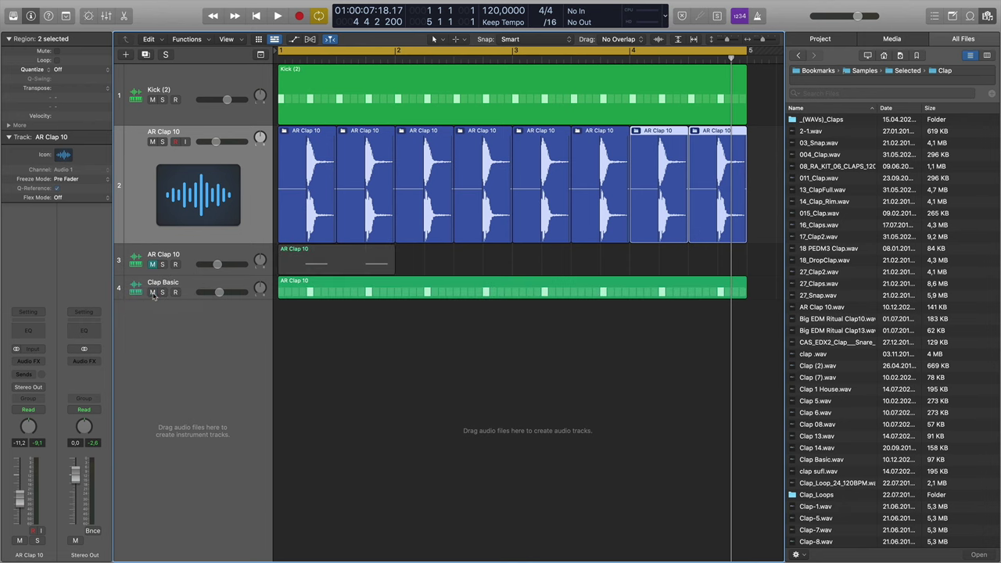
Solo the Clap Basic track and open its Quick Sampler with the loop playing.
{"action": "left_click", "coordinate": [172, 286]}
{"action": "left_click", "coordinate": [163, 292]}
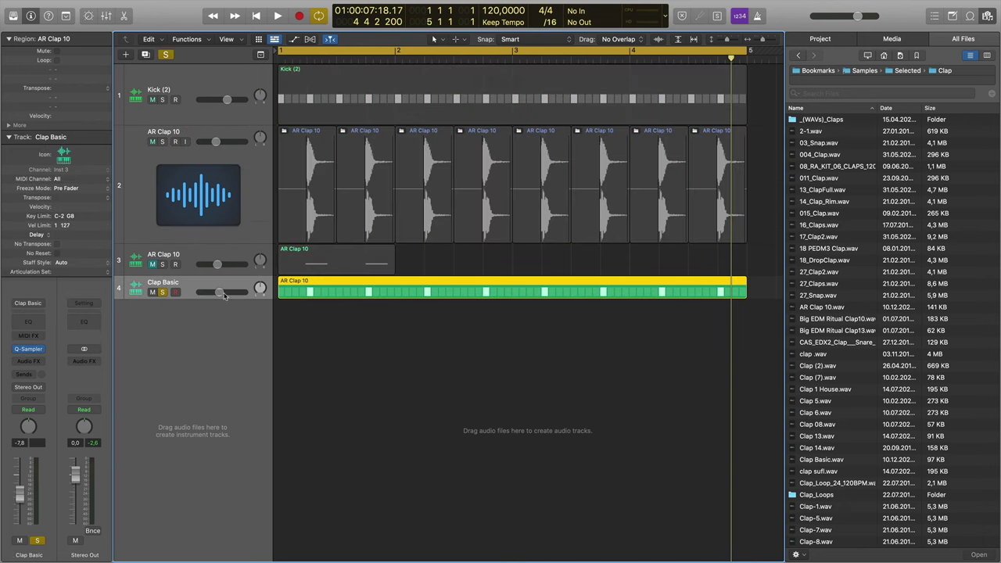
{"action": "left_click", "coordinate": [33, 351]}
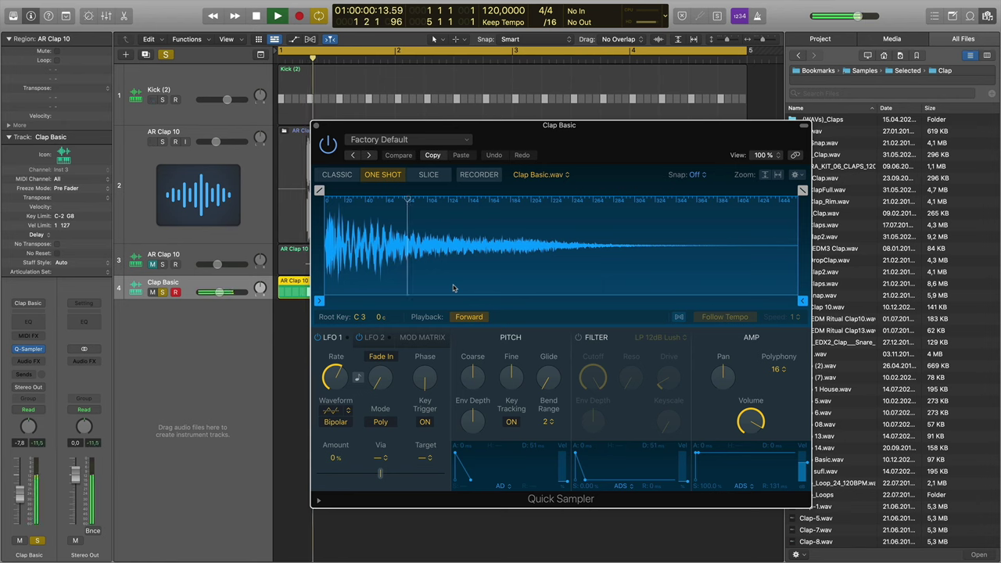
Trim the Clap Basic sample's end to 0.15 s, add a fade-out of about 0.089 s and play the loop.
{"action": "left_click_drag", "start_coordinate": [798, 288], "coordinate": [480, 291]}
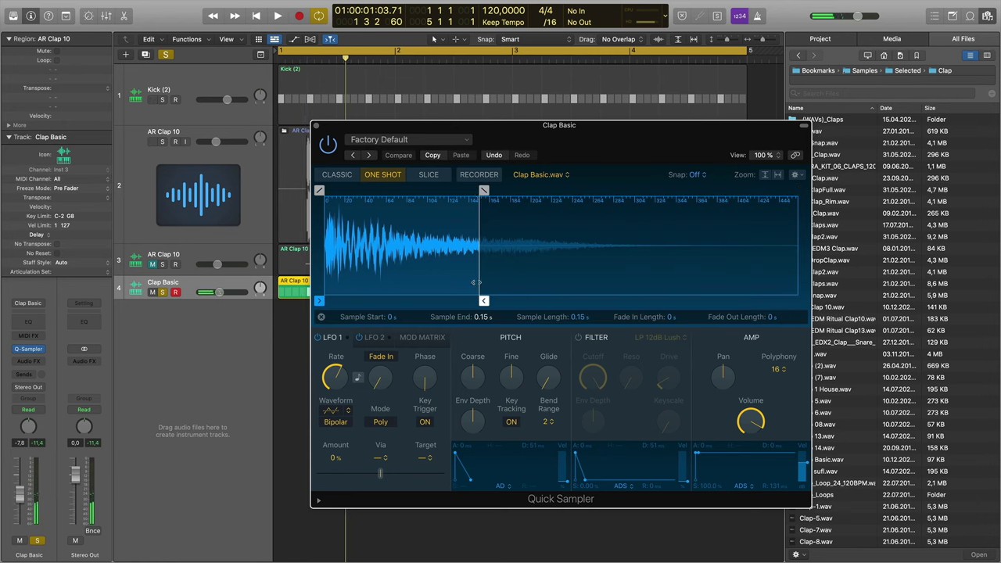
{"action": "left_click_drag", "start_coordinate": [483, 191], "coordinate": [391, 191]}
{"action": "key", "text": "space"}
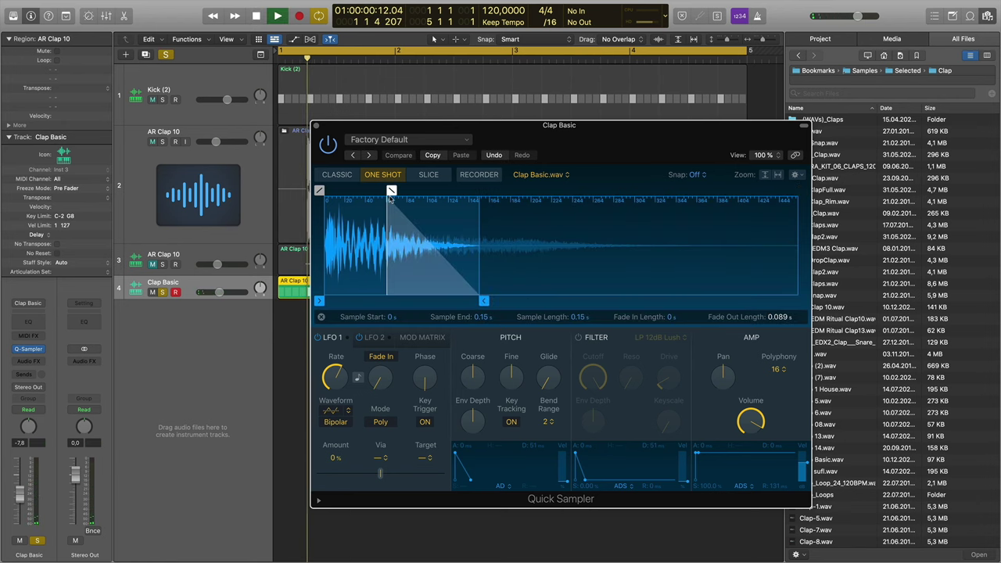
Extend the Clap Basic sample's end to about 0.252 s with a fade-out of about 0.089 s while listening to the loop.
{"action": "left_click_drag", "start_coordinate": [391, 191], "coordinate": [425, 191]}
{"action": "left_click_drag", "start_coordinate": [481, 289], "coordinate": [533, 289]}
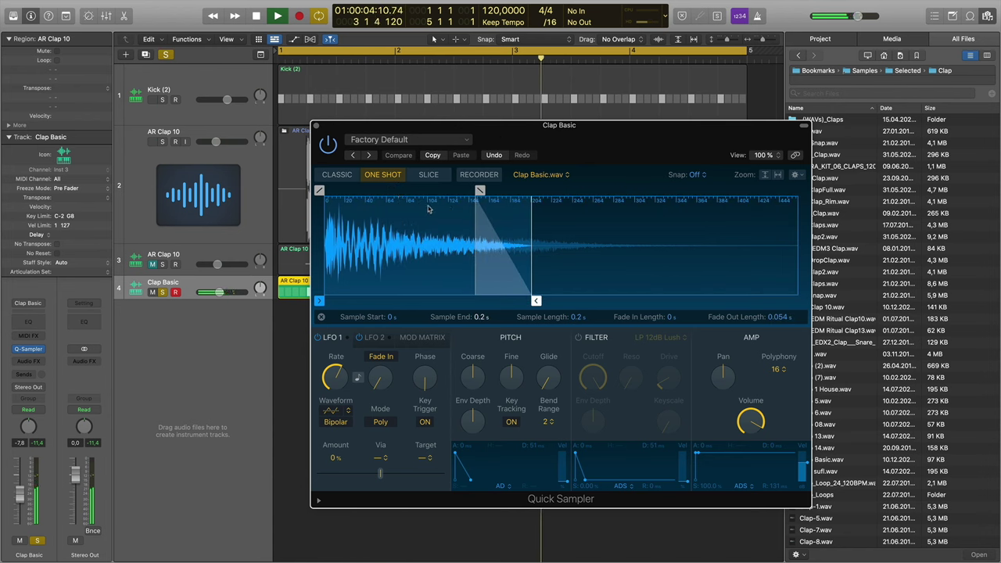
{"action": "left_click_drag", "start_coordinate": [480, 191], "coordinate": [442, 190]}
{"action": "mouse_move", "coordinate": [527, 287]}
{"action": "left_mouse_down"}
{"action": "mouse_move", "coordinate": [471, 289]}
{"action": "mouse_move", "coordinate": [586, 289]}
{"action": "left_mouse_up"}
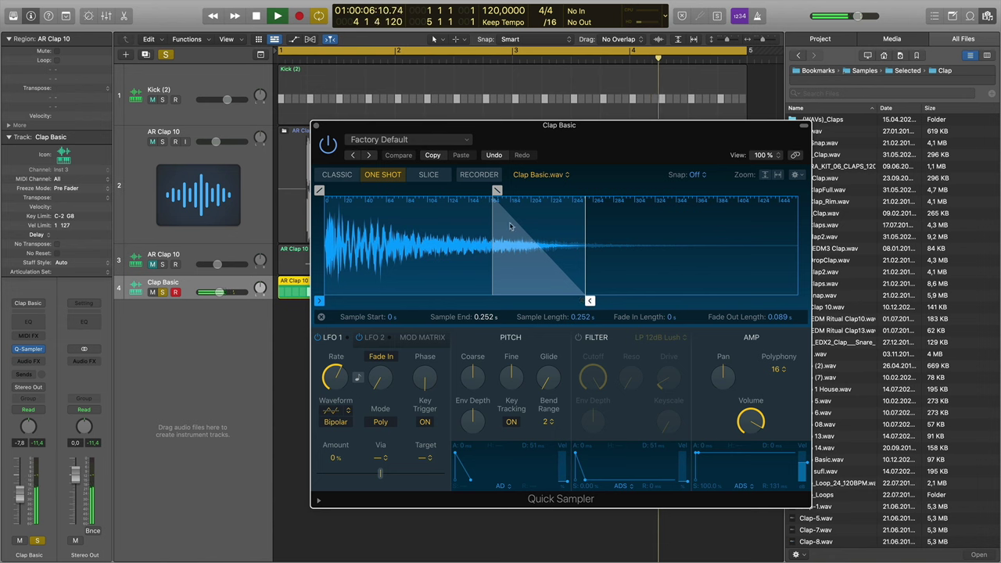
Lengthen the Clap Basic sample's fade-out to about 0.106 s and stop playback.
{"action": "left_click_drag", "start_coordinate": [494, 190], "coordinate": [479, 191]}
{"action": "key", "text": "space"}
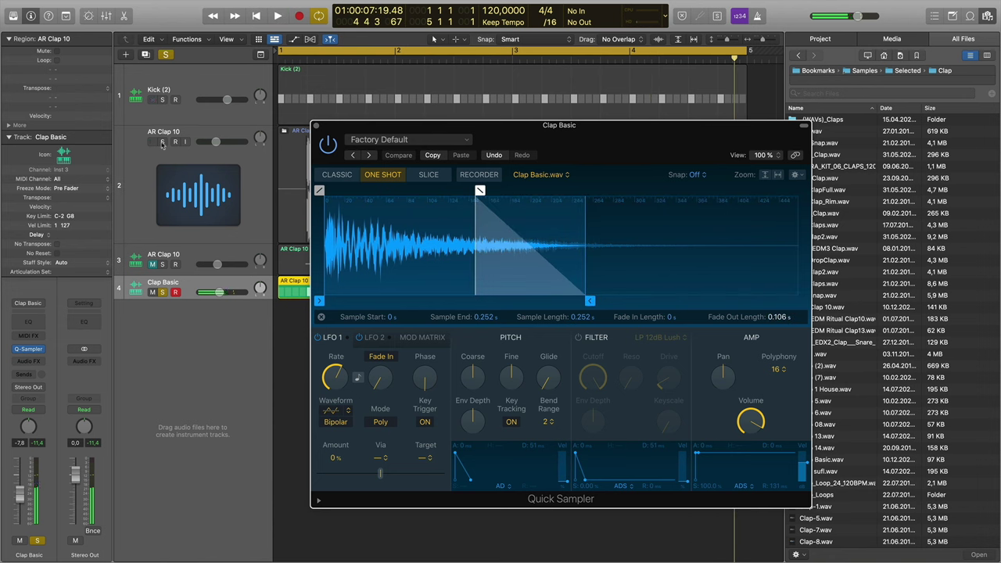
Solo the AR Clap 10 audio track and the kick, and lower the clap track's volume to about -14.8 dB with the loop playing.
{"action": "left_click", "coordinate": [162, 142]}
{"action": "left_click", "coordinate": [162, 99]}
{"action": "key", "text": "space"}
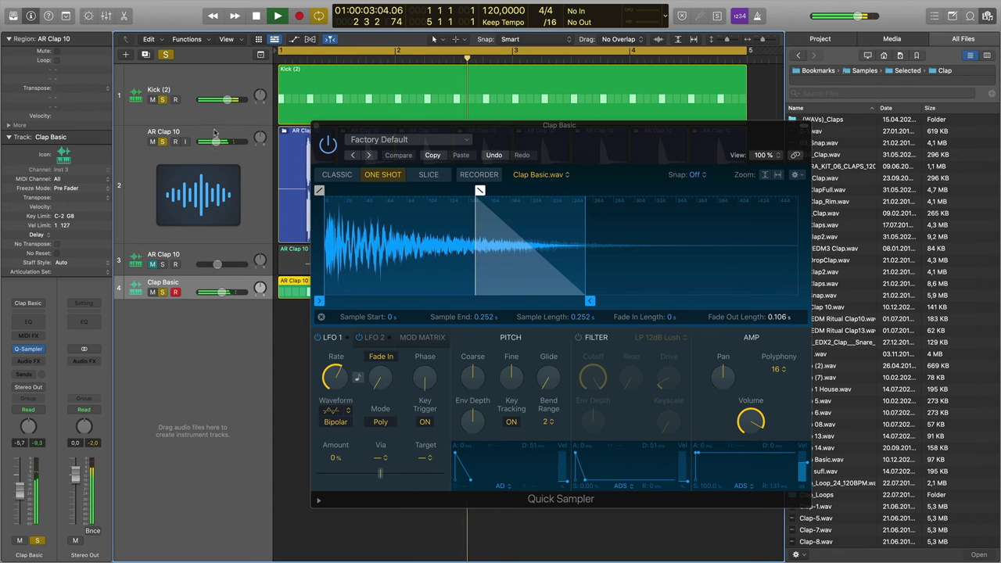
{"action": "left_click_drag", "start_coordinate": [225, 142], "coordinate": [213, 142]}
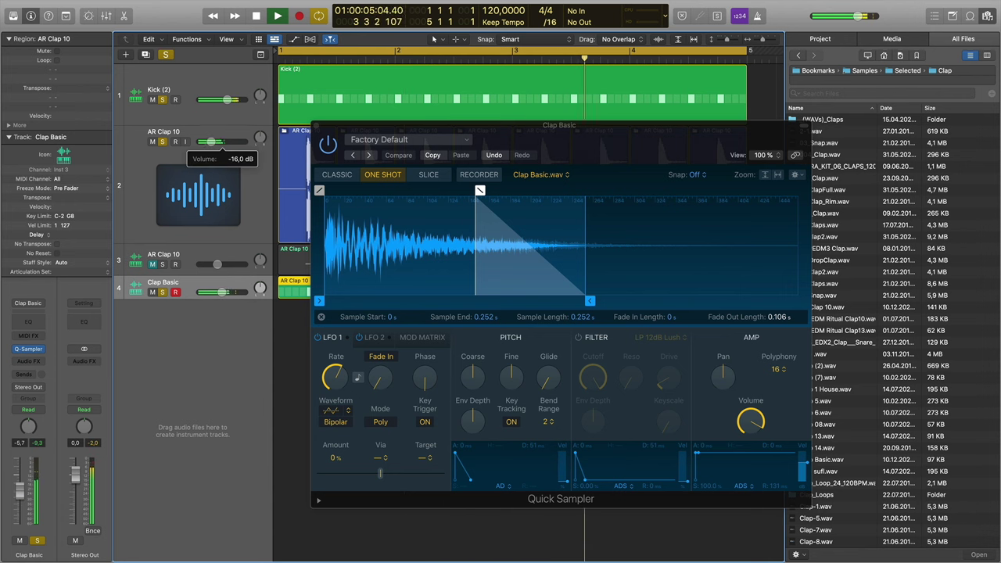
Lengthen the Clap Basic sample's fade-out to about 0.127 s and shorten its end to about 0.226 s.
{"action": "left_click_drag", "start_coordinate": [480, 191], "coordinate": [459, 191]}
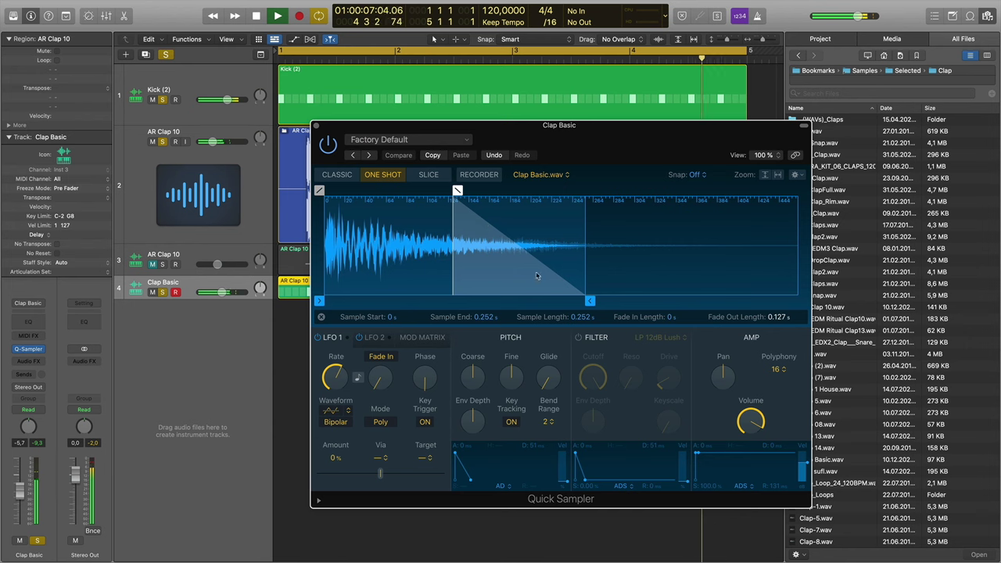
{"action": "left_click_drag", "start_coordinate": [589, 300], "coordinate": [559, 301]}
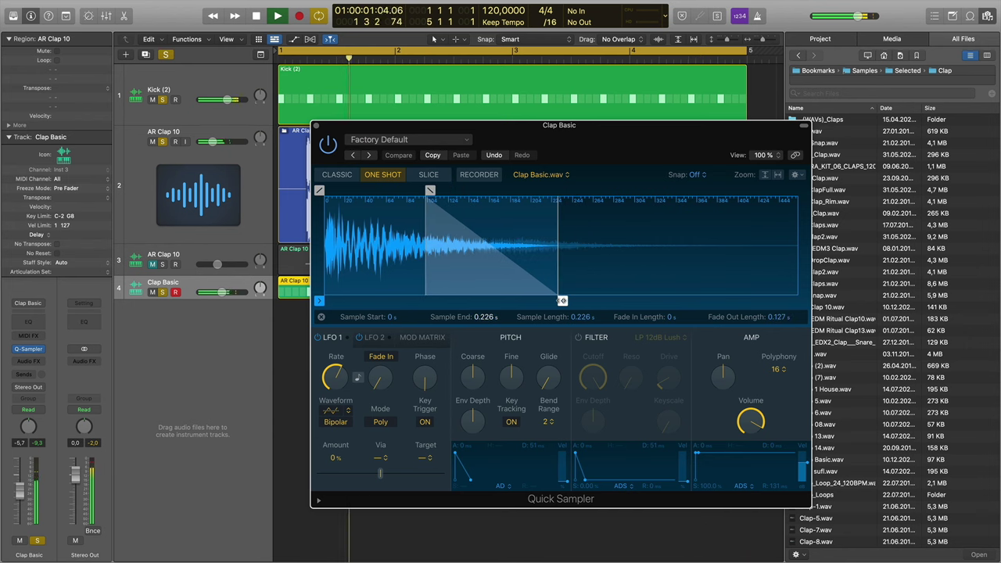
Compare the loop with and without the AR Clap 10 audio track soloed, and return the playhead to bar 1.
{"action": "left_click", "coordinate": [163, 141]}
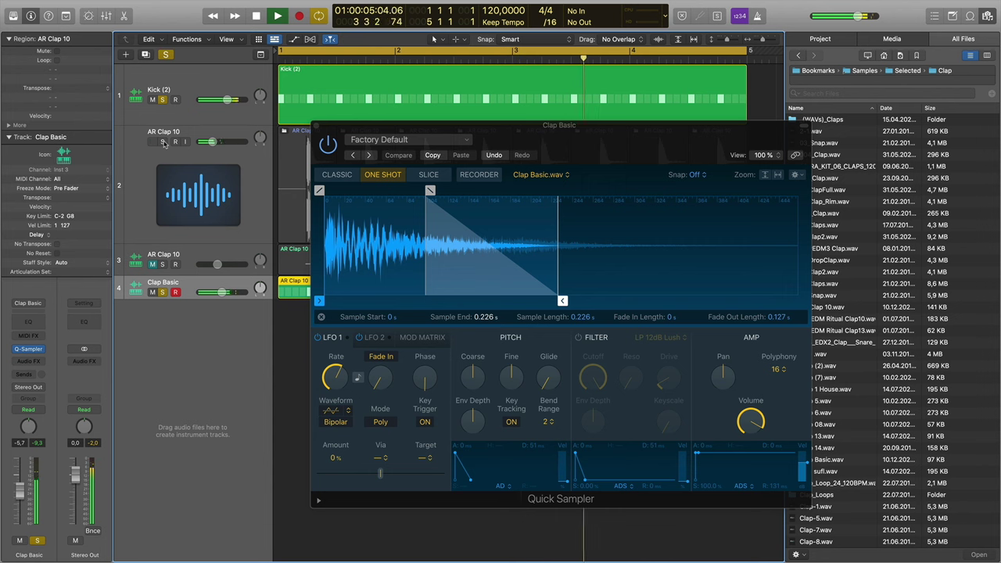
{"action": "left_click", "coordinate": [162, 142]}
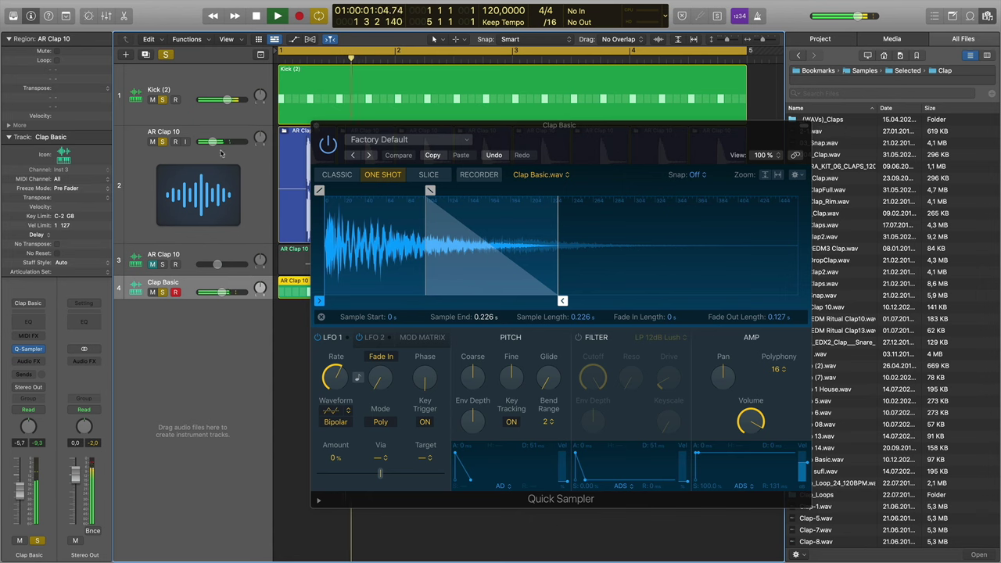
{"action": "left_click", "coordinate": [162, 142]}
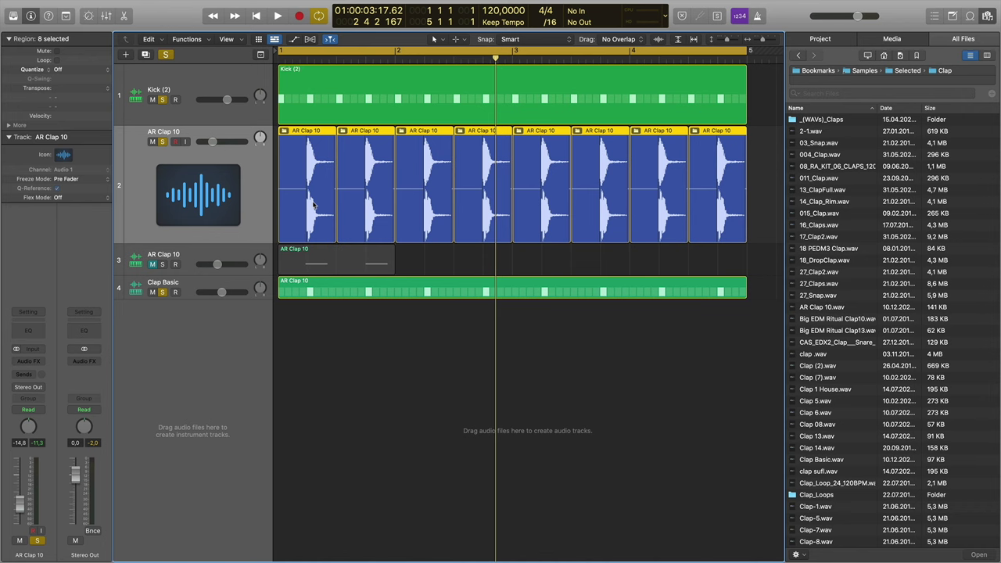
{"action": "left_click", "coordinate": [279, 59]}
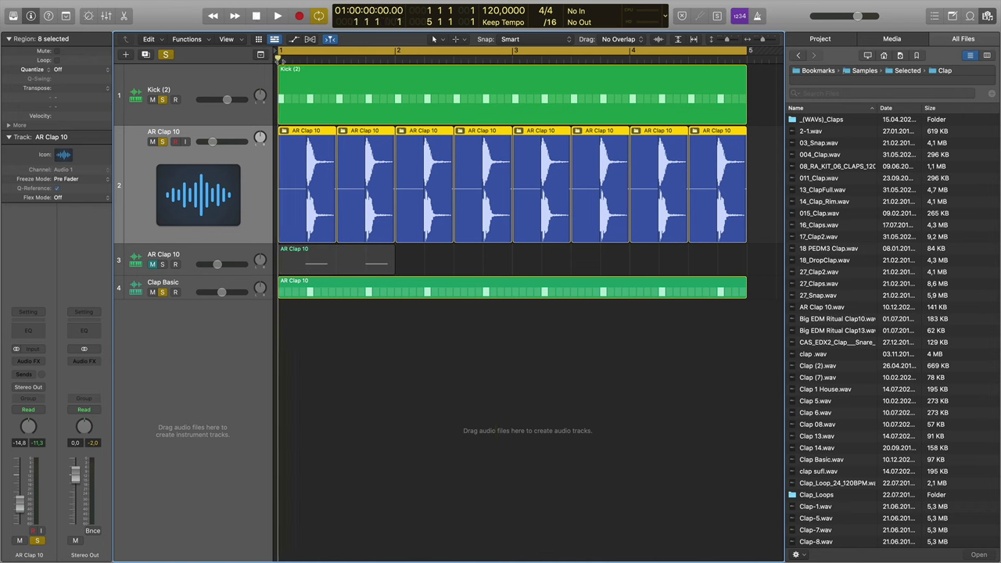